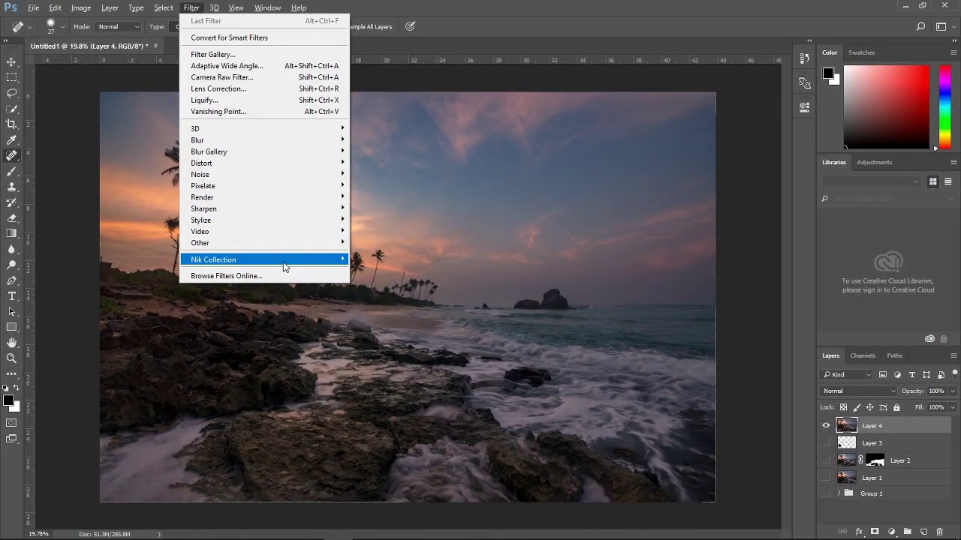
# Step: Launch Color Efex Pro 4 from Filter > Nik Collection with Layer 4 active
pyautogui.click(406, 274)
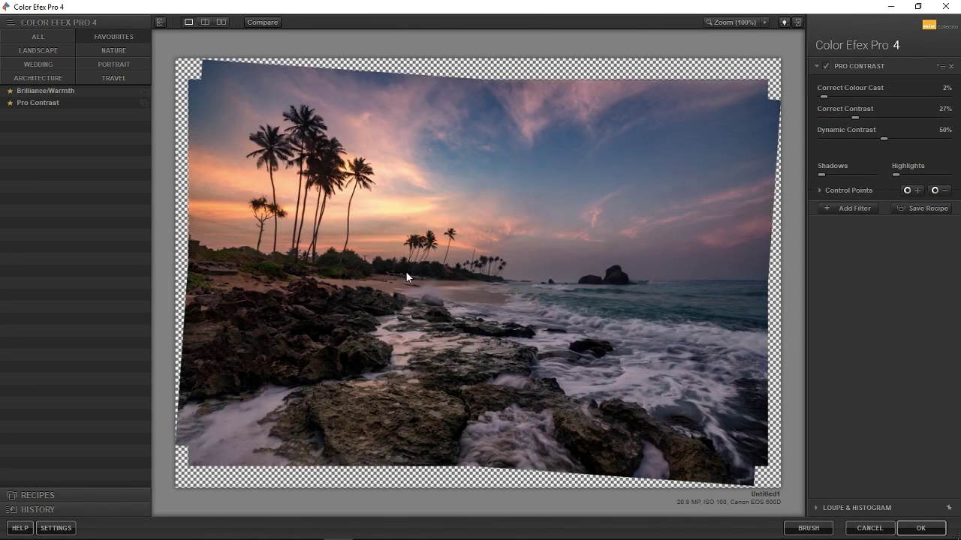
# Step: Raise Pro Contrast's Correct Contrast to about 31% and Correct Colour Cast to 69%, then add a filter slot
pyautogui.click(825, 65)
pyautogui.click(826, 66)
pyautogui.moveTo(847, 116)
pyautogui.mouseDown()
pyautogui.moveTo(835, 116)
pyautogui.moveTo(859, 119)
pyautogui.moveTo(844, 119)
pyautogui.mouseUp()
pyautogui.moveTo(825, 96)
pyautogui.mouseDown()
pyautogui.moveTo(958, 96)
pyautogui.moveTo(811, 95)
pyautogui.mouseUp()
pyautogui.click(859, 209)
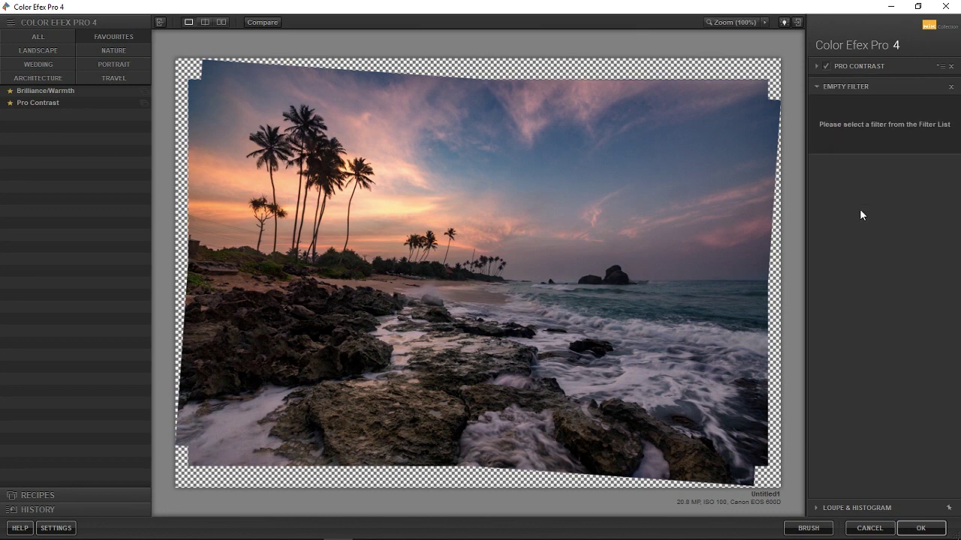
# Step: Add a second Pro Contrast with Colour Cast 78%, Contrast 11% and Dynamic Contrast 24%
pyautogui.click(69, 106)
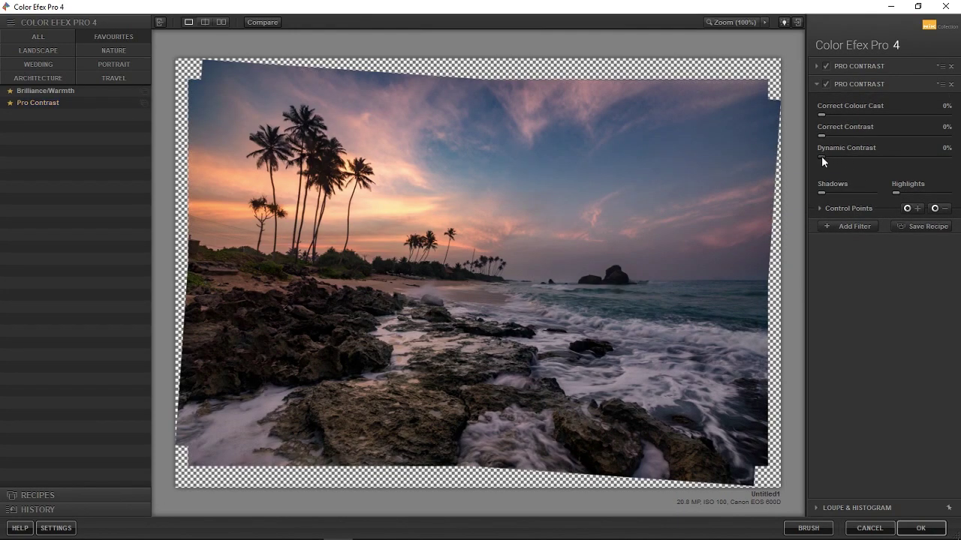
pyautogui.moveTo(841, 158); pyautogui.dragTo(848, 158)
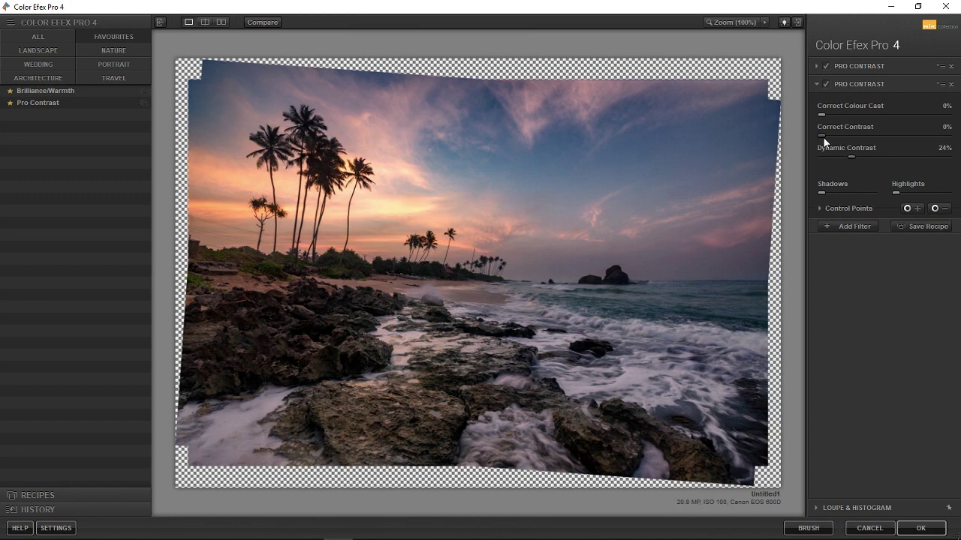
pyautogui.moveTo(832, 141); pyautogui.dragTo(794, 140)
pyautogui.moveTo(823, 114)
pyautogui.mouseDown()
pyautogui.moveTo(945, 128)
pyautogui.moveTo(913, 124)
pyautogui.mouseUp()
pyautogui.moveTo(836, 134); pyautogui.dragTo(838, 136)
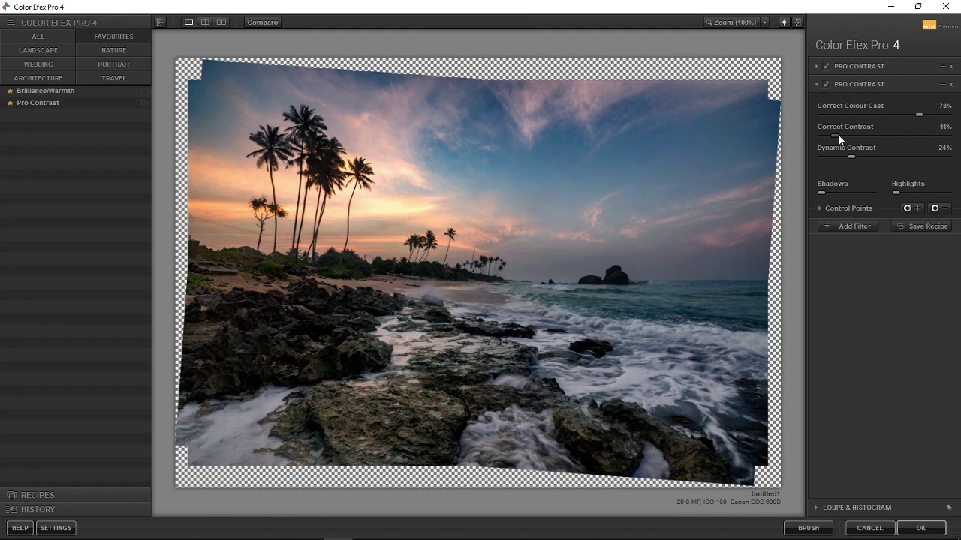
# Step: Toggle the second Pro Contrast off and on to compare, leaving it enabled
pyautogui.click(826, 84)
pyautogui.click(827, 84)
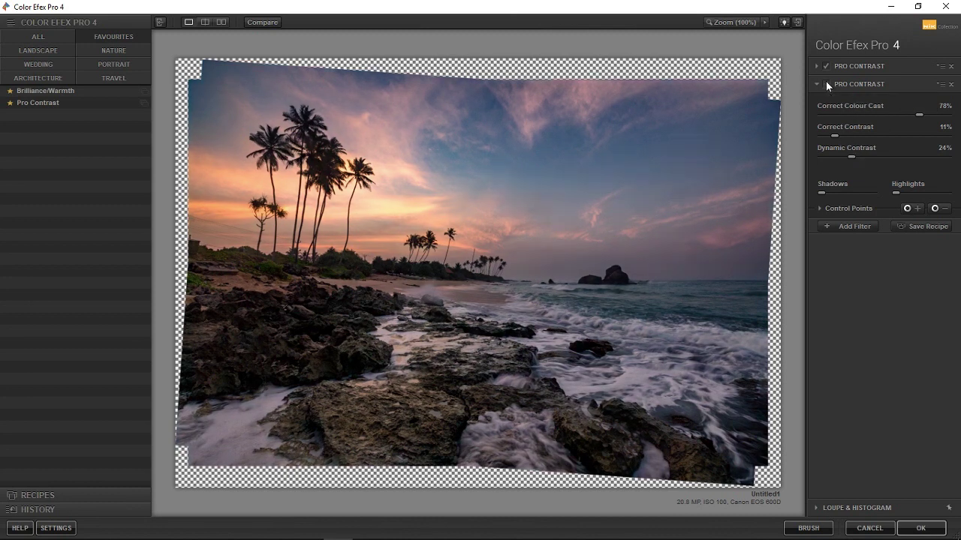
pyautogui.click(826, 84)
pyautogui.click(826, 84)
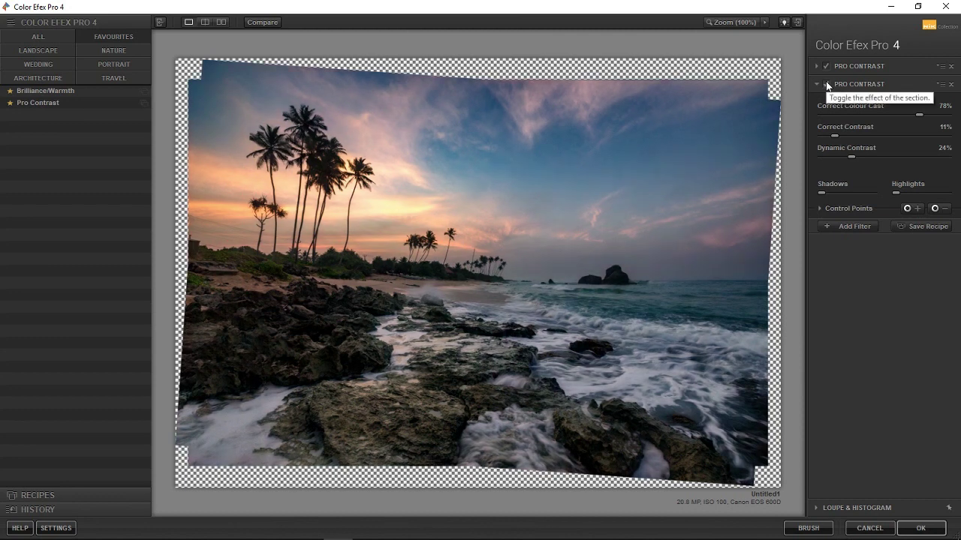
pyautogui.click(826, 84)
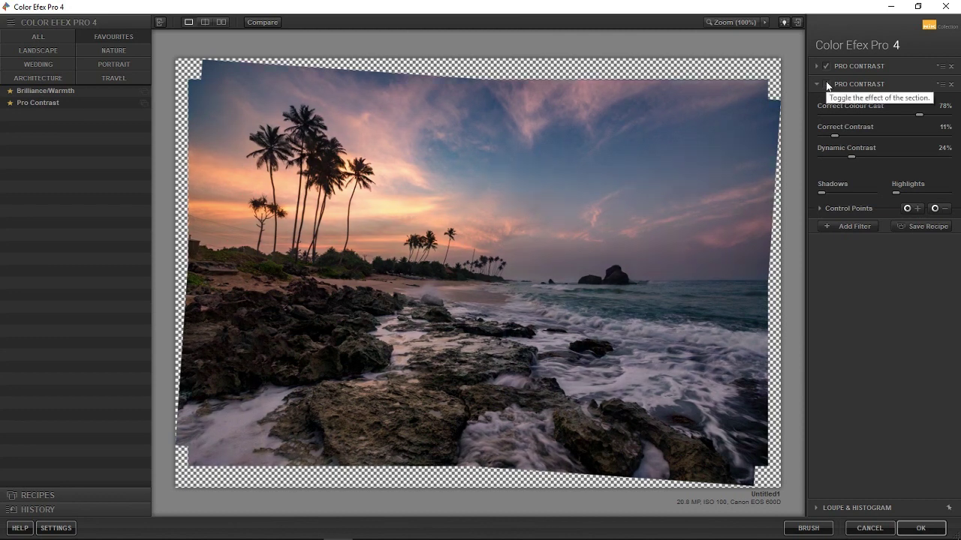
pyautogui.click(826, 84)
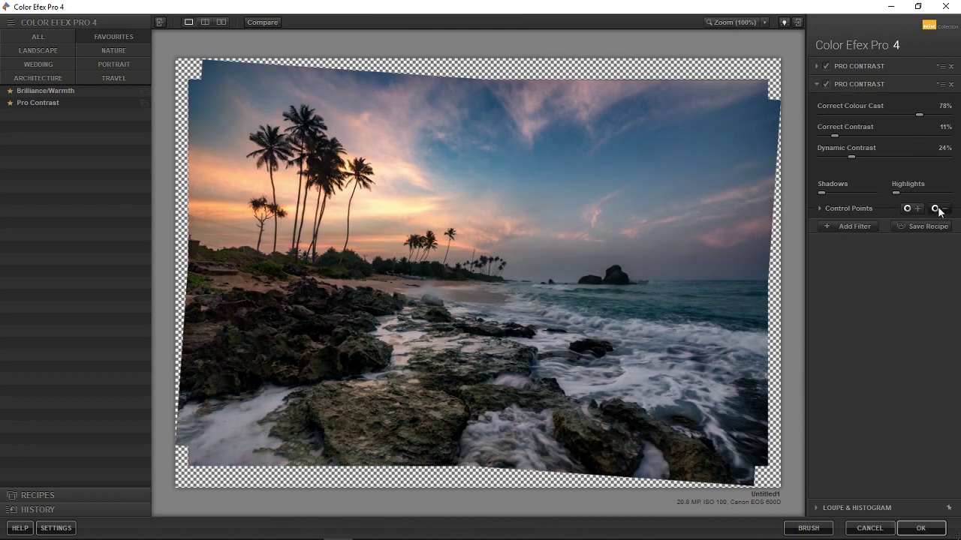
pyautogui.click(913, 208)
# Step: Place two resized control points on the waves and compare the second Pro Contrast on and off
pyautogui.click(739, 325)
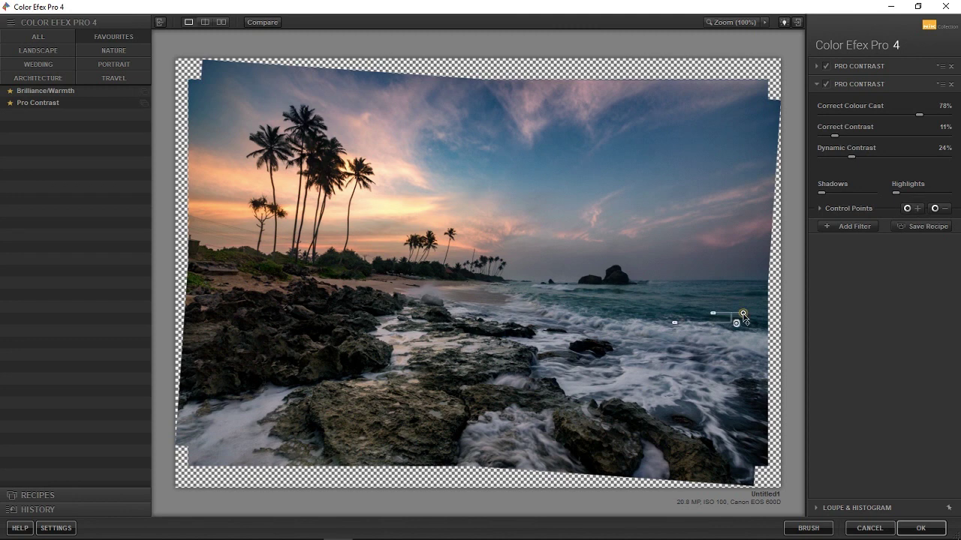
pyautogui.moveTo(745, 315)
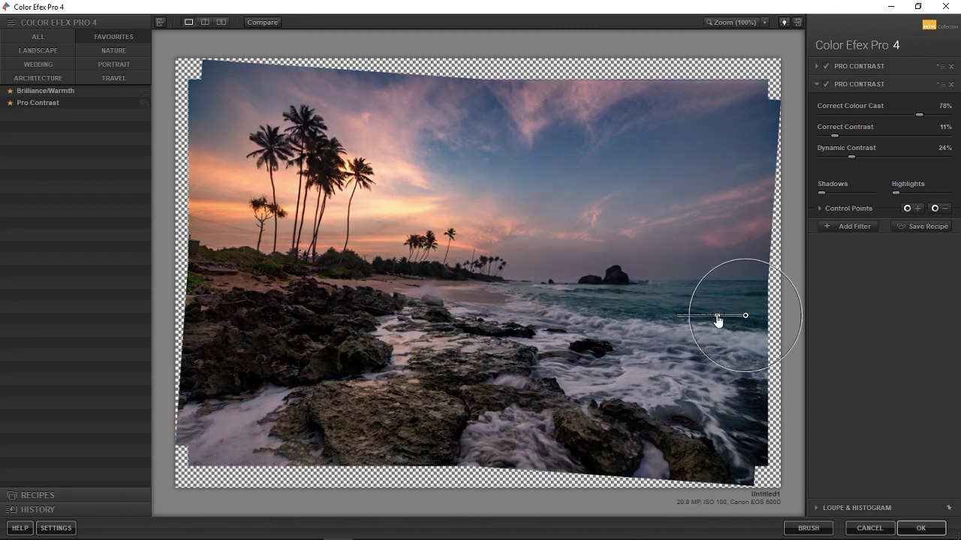
pyautogui.moveTo(717, 315); pyautogui.dragTo(719, 315)
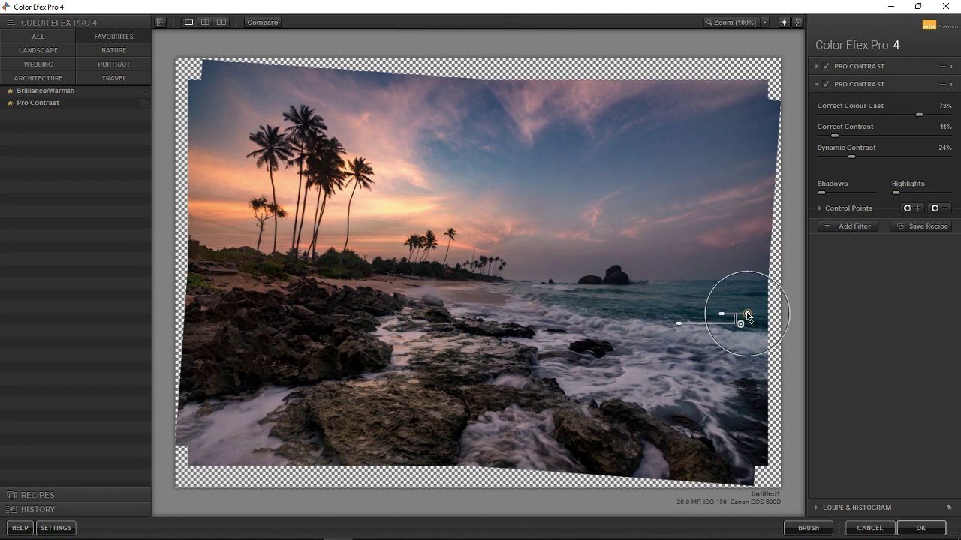
pyautogui.moveTo(748, 317)
pyautogui.mouseDown()
pyautogui.moveTo(578, 318)
pyautogui.moveTo(534, 304)
pyautogui.moveTo(562, 307)
pyautogui.moveTo(543, 311)
pyautogui.moveTo(581, 382)
pyautogui.moveTo(707, 401)
pyautogui.moveTo(757, 443)
pyautogui.moveTo(737, 367)
pyautogui.moveTo(667, 353)
pyautogui.mouseUp()
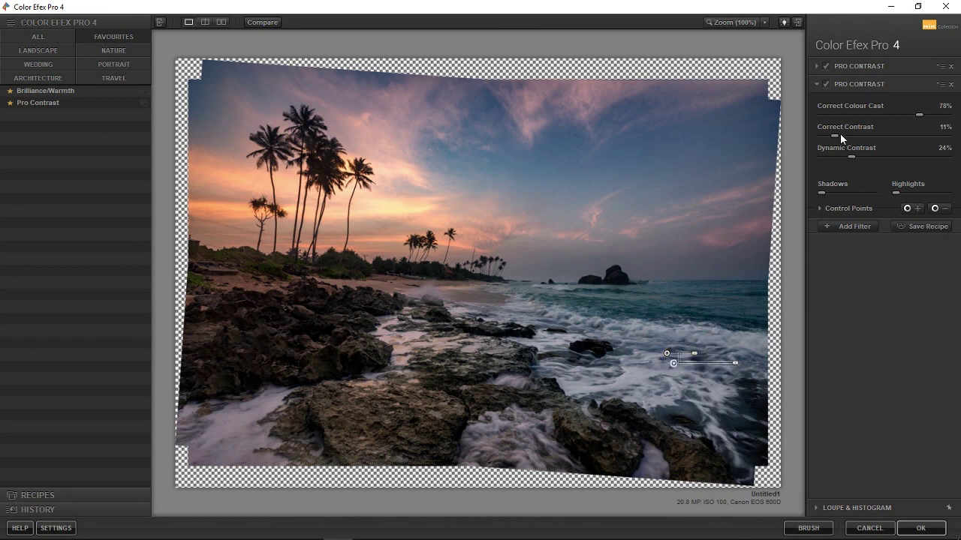
pyautogui.click(827, 84)
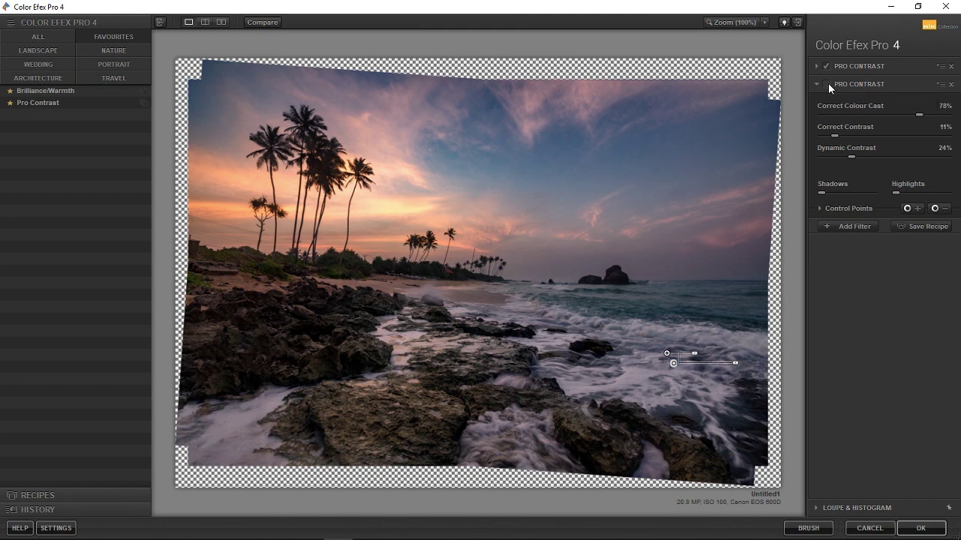
pyautogui.click(827, 84)
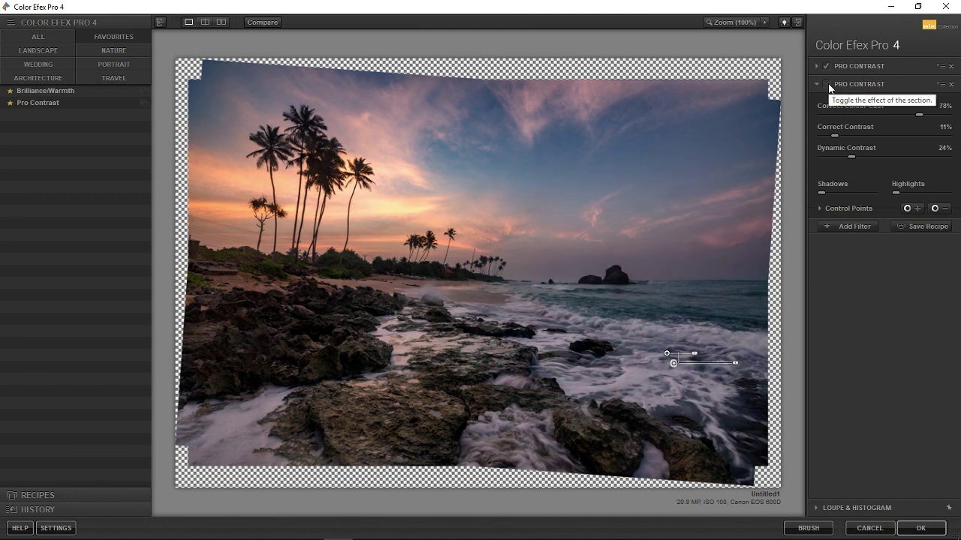
pyautogui.click(828, 84)
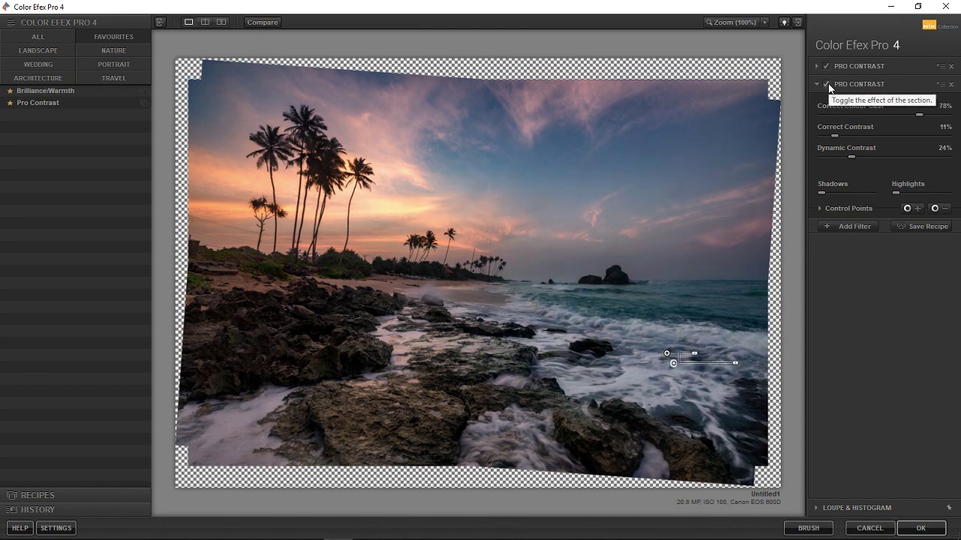
pyautogui.click(828, 85)
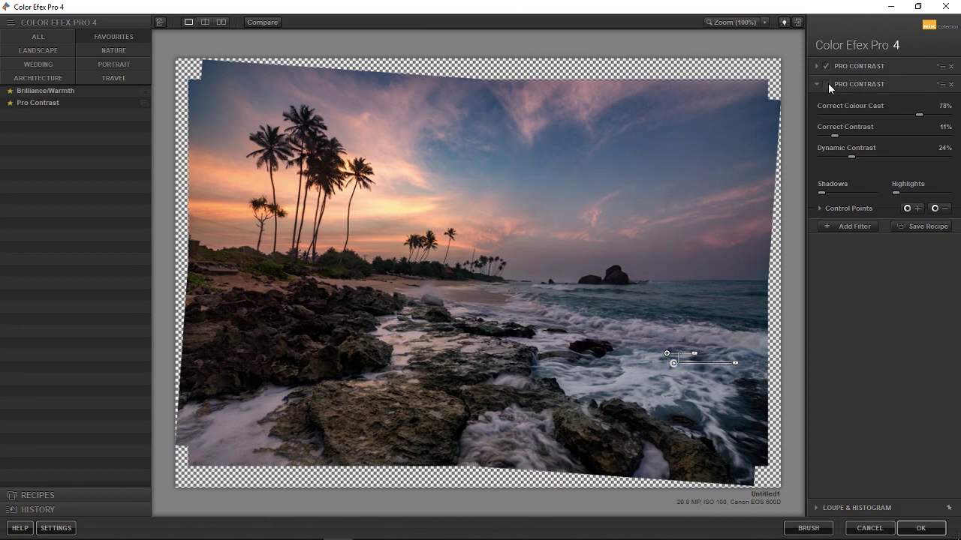
pyautogui.click(828, 84)
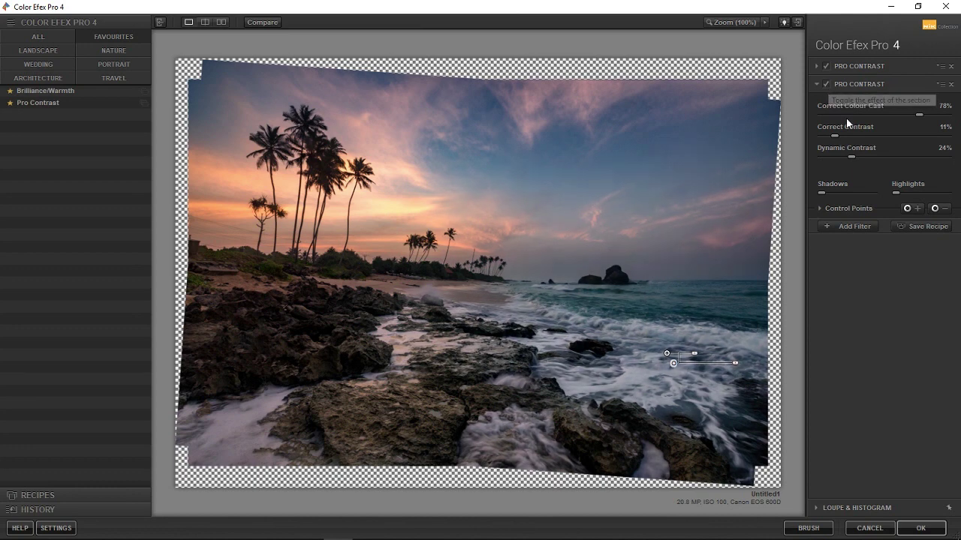
# Step: Shrink the sky control point's radius and move it into the upper right sky
pyautogui.click(944, 209)
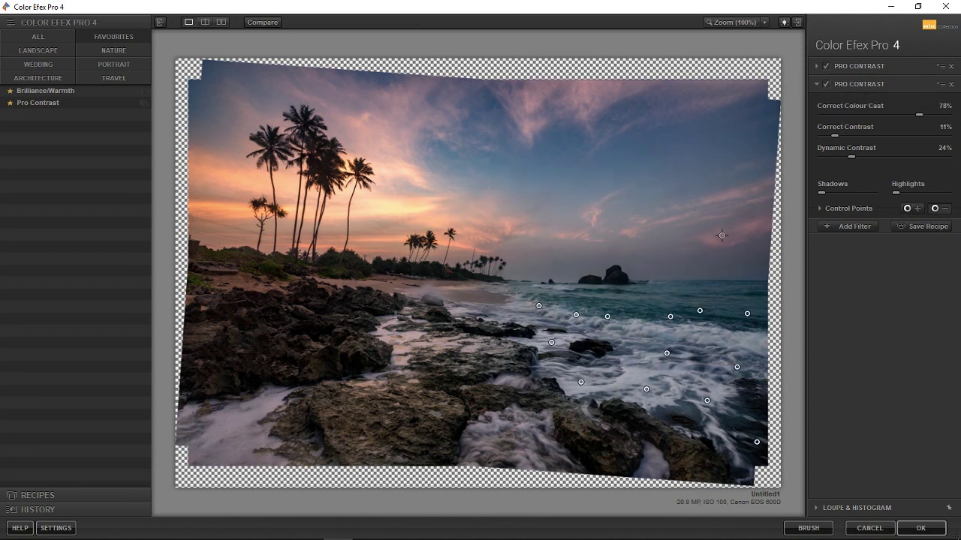
pyautogui.click(725, 248)
pyautogui.moveTo(726, 247); pyautogui.dragTo(731, 223)
pyautogui.moveTo(706, 229); pyautogui.dragTo(702, 235)
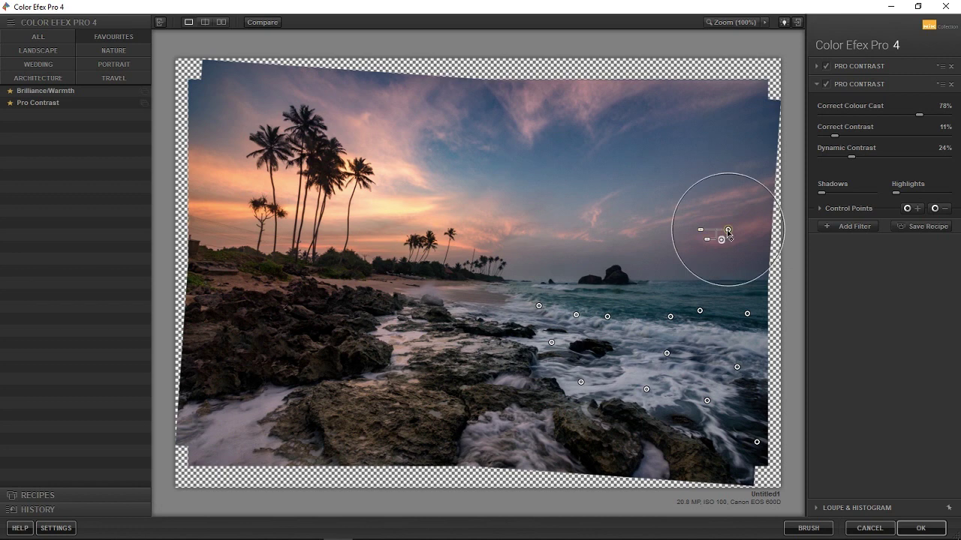
pyautogui.moveTo(730, 233)
pyautogui.mouseDown()
pyautogui.moveTo(554, 129)
pyautogui.moveTo(455, 190)
pyautogui.moveTo(500, 195)
pyautogui.moveTo(408, 407)
pyautogui.moveTo(455, 431)
pyautogui.moveTo(611, 441)
pyautogui.mouseUp()
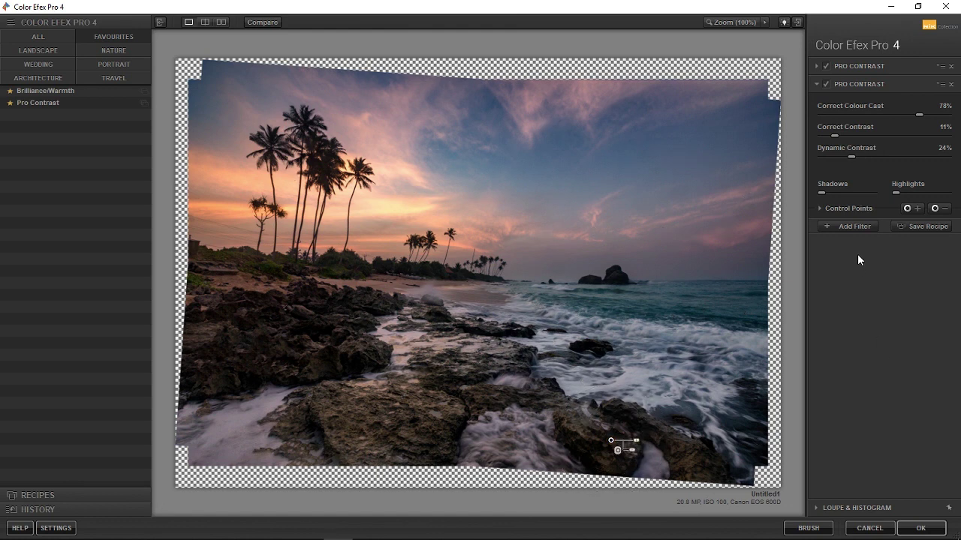
# Step: Compare the image with the second Pro Contrast toggled off and back on
pyautogui.click(826, 84)
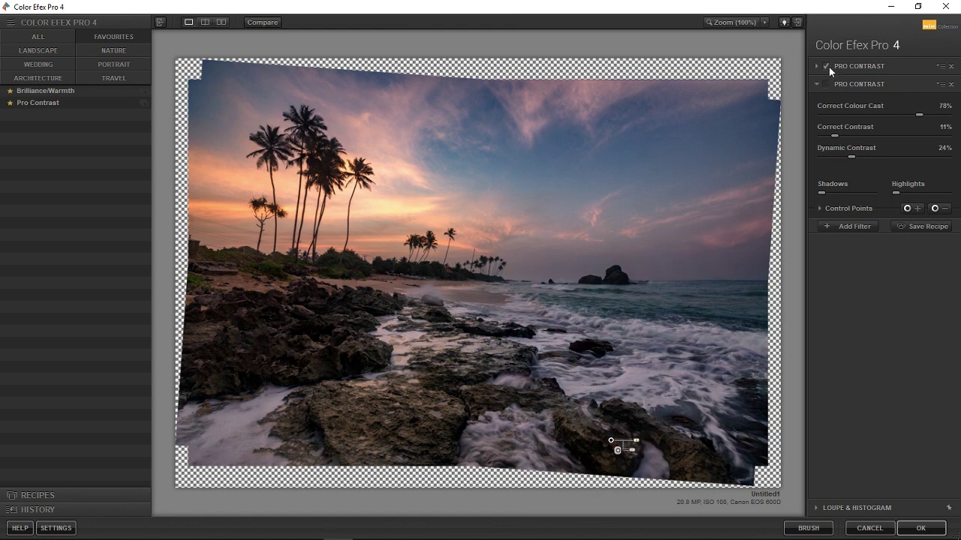
pyautogui.click(829, 83)
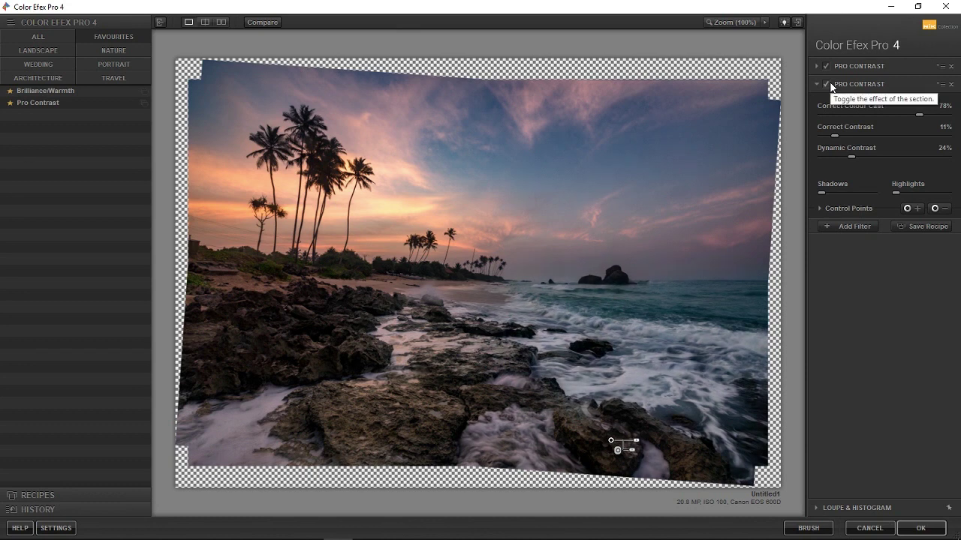
pyautogui.click(829, 82)
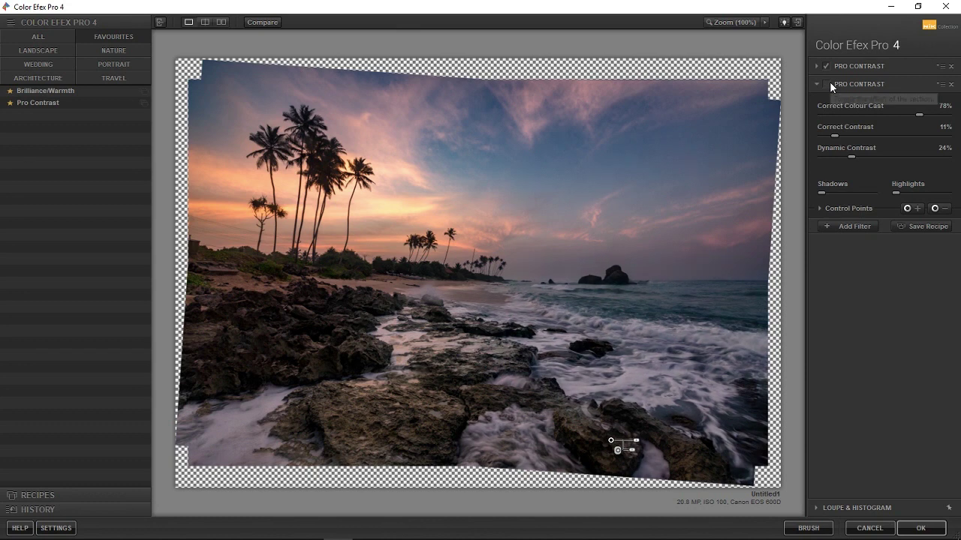
pyautogui.click(829, 83)
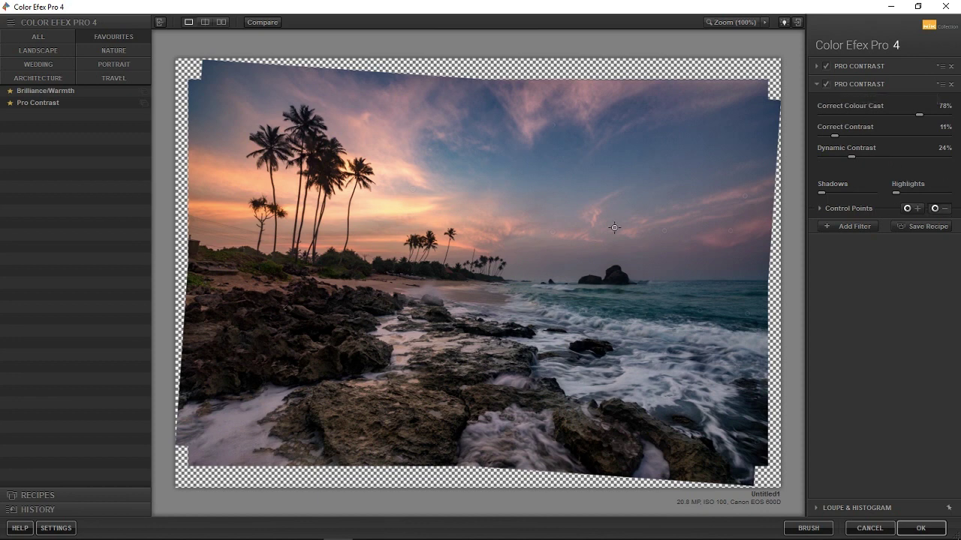
# Step: Add a control point by the offshore rock, resize it, and shift it right over the sea
pyautogui.moveTo(614, 228)
pyautogui.click(558, 264)
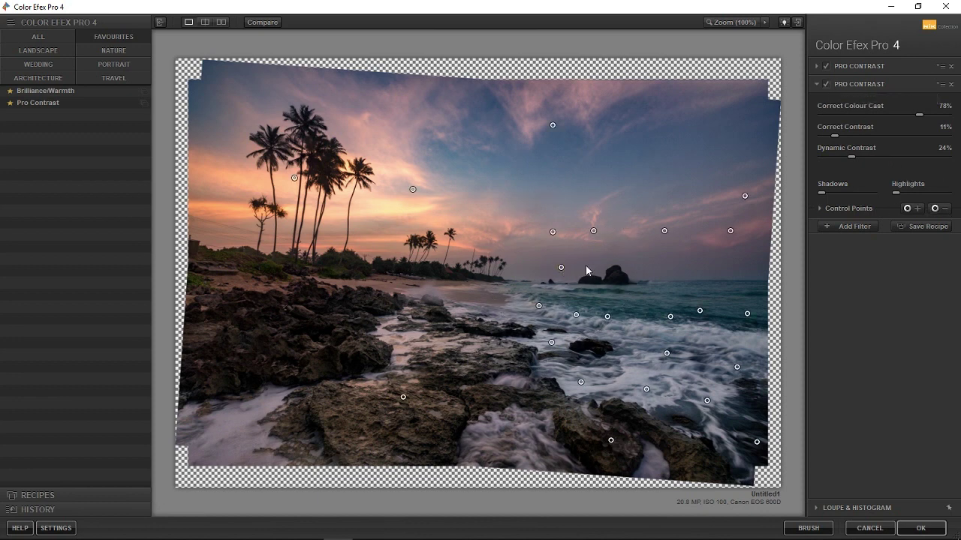
pyautogui.moveTo(591, 272); pyautogui.dragTo(589, 274)
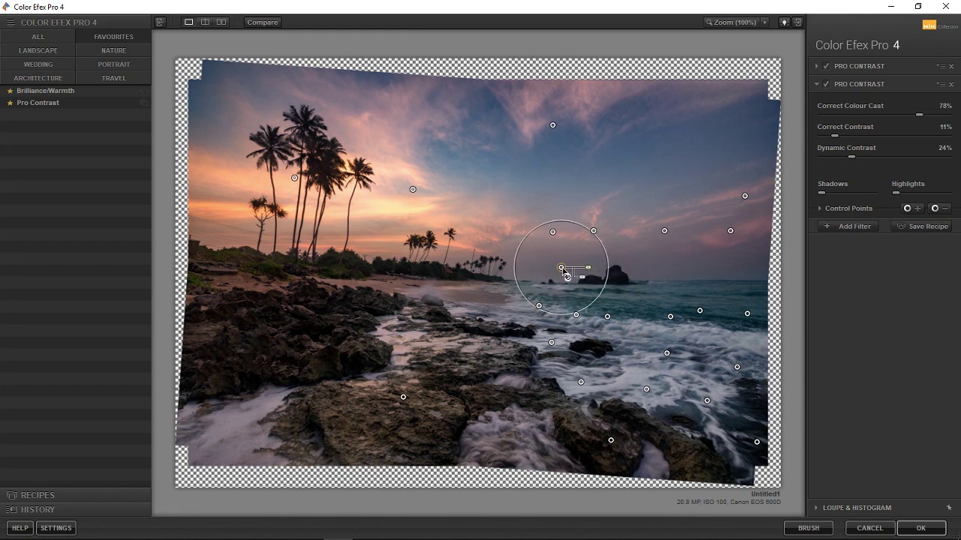
pyautogui.moveTo(562, 269); pyautogui.dragTo(691, 272)
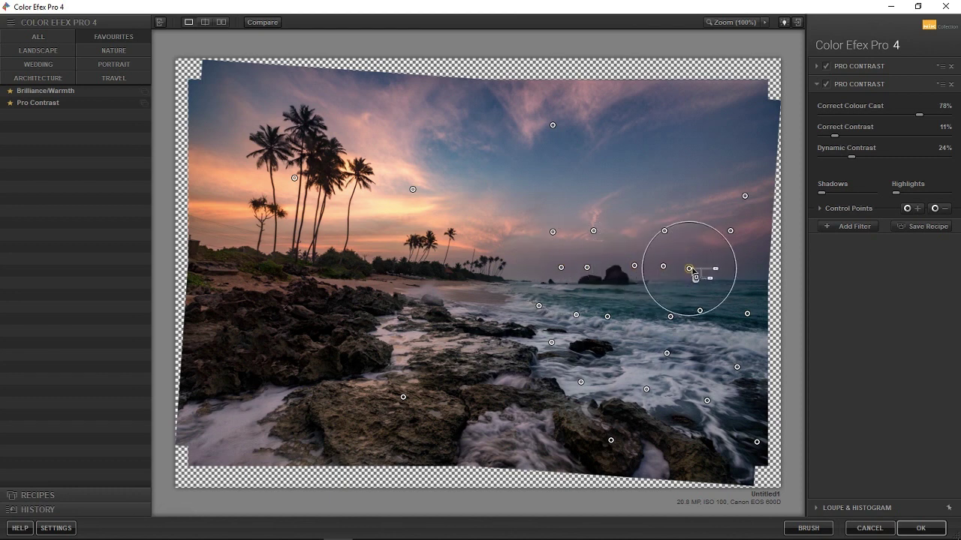
pyautogui.moveTo(691, 272); pyautogui.dragTo(733, 271)
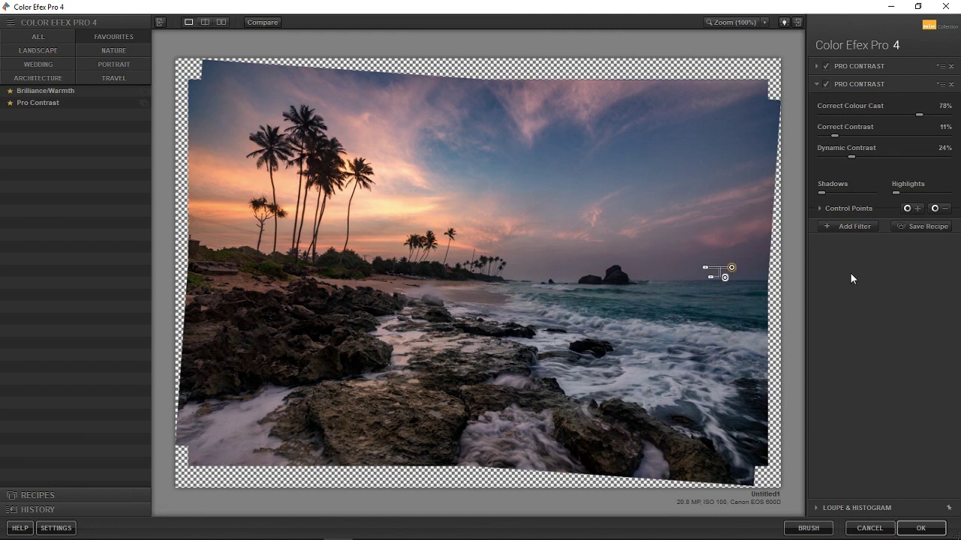
# Step: Compare with both Pro Contrast filters off, re-enable both, and add a third filter slot
pyautogui.click(827, 84)
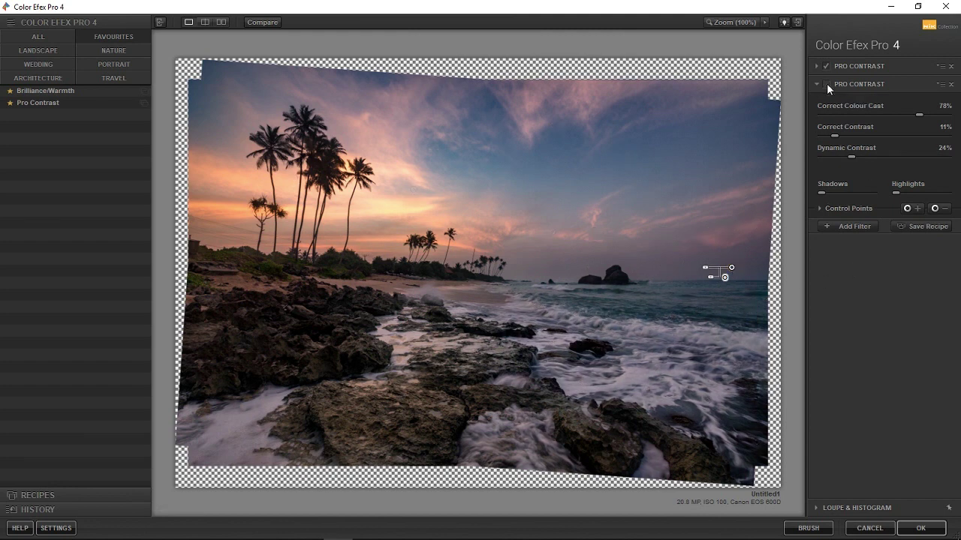
pyautogui.click(826, 84)
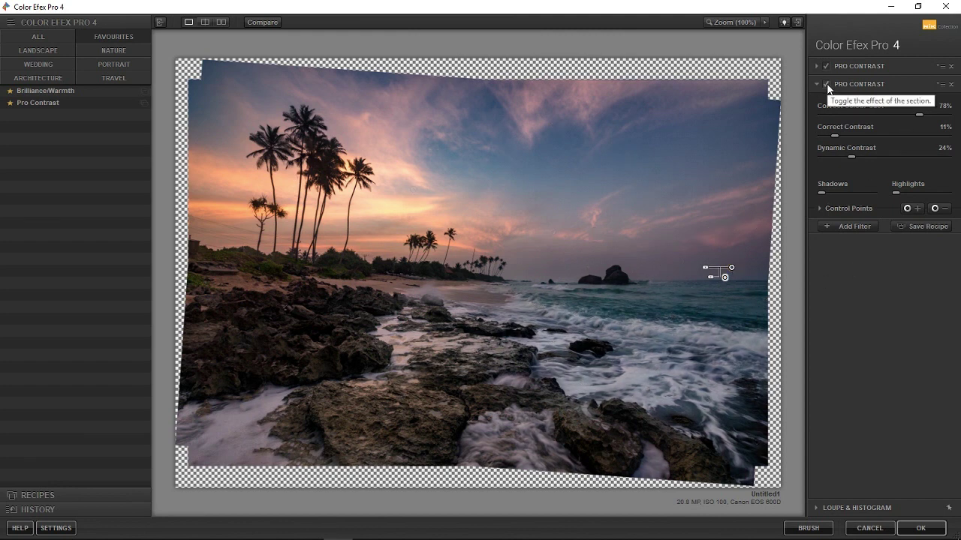
pyautogui.click(826, 84)
pyautogui.click(826, 83)
pyautogui.click(826, 84)
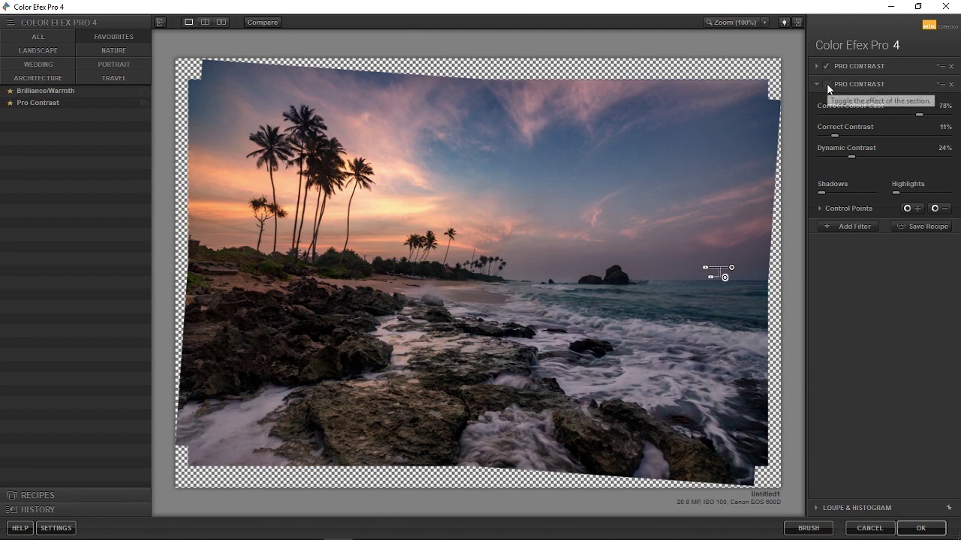
pyautogui.click(825, 67)
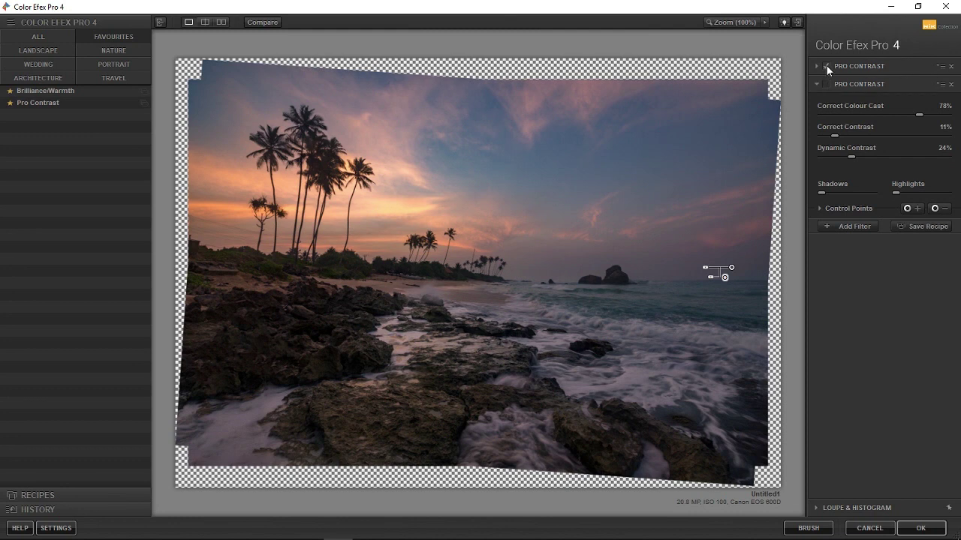
pyautogui.click(826, 66)
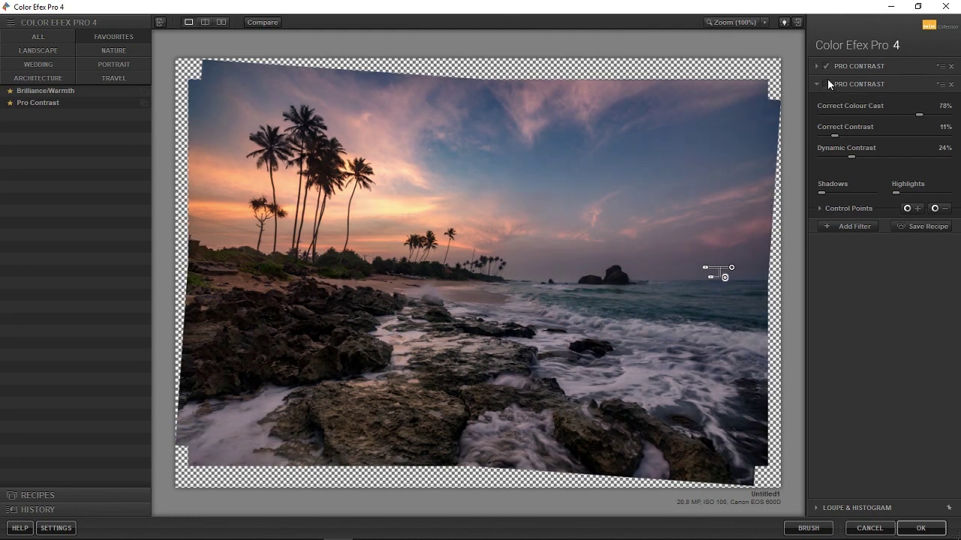
pyautogui.click(827, 82)
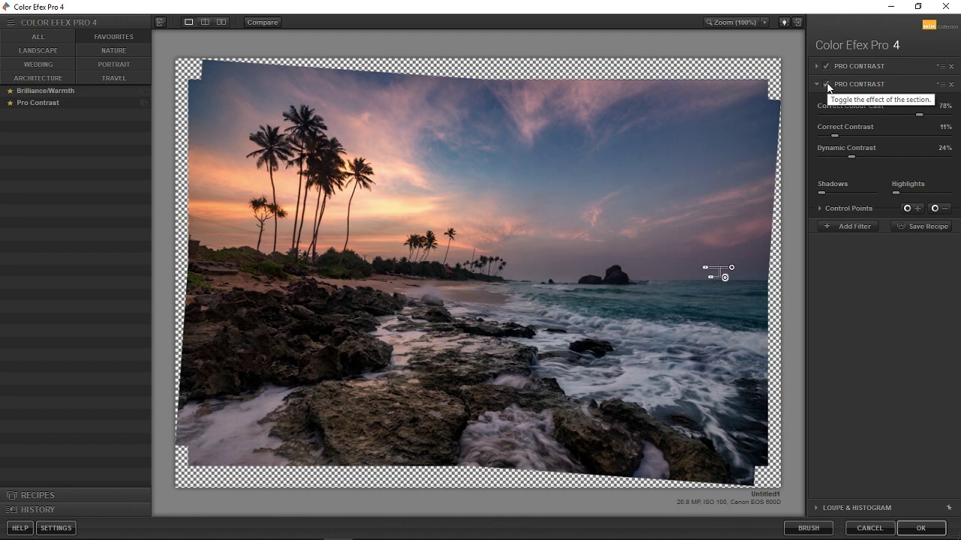
pyautogui.click(848, 225)
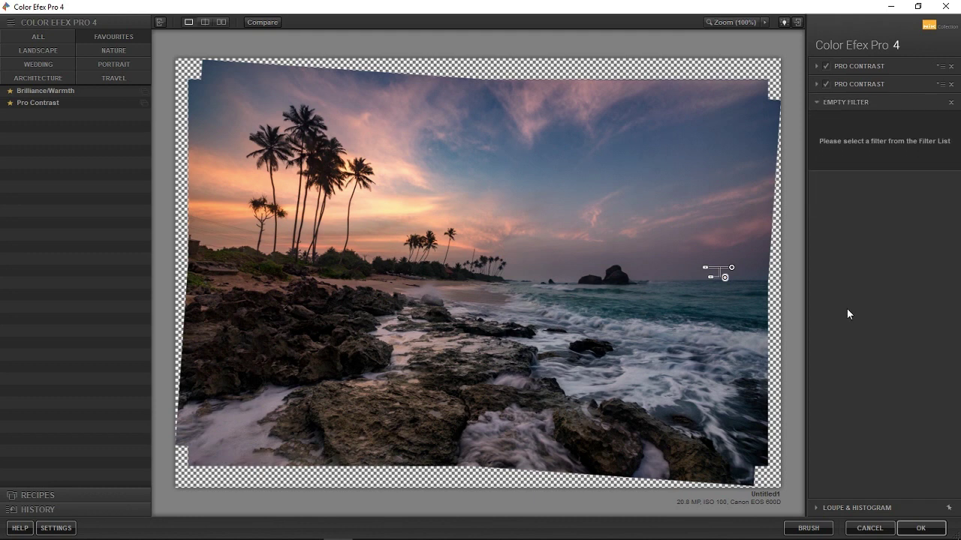
# Step: Add a Brilliance/Warmth filter with Warmth 22%, Saturation 1% and Perceptual Saturation 2%
pyautogui.click(44, 91)
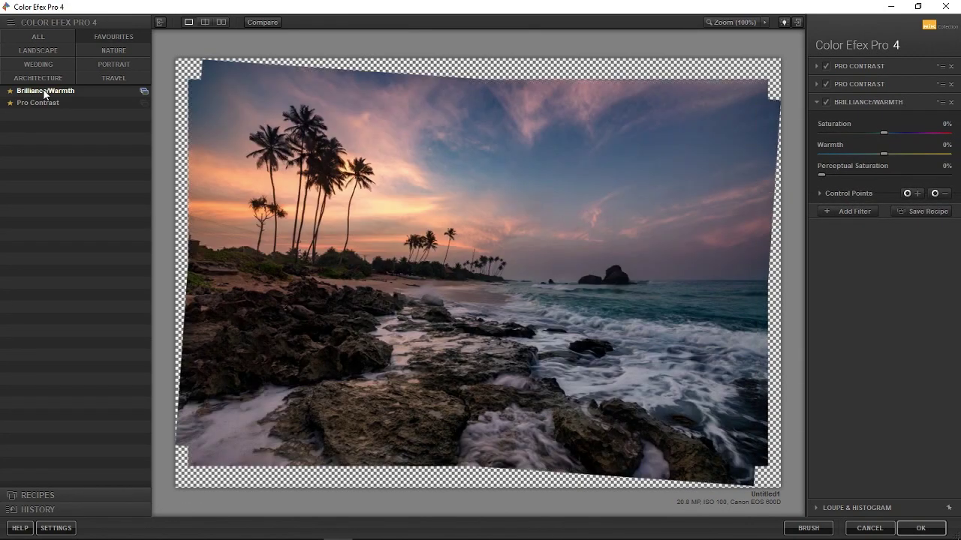
pyautogui.moveTo(883, 153); pyautogui.dragTo(896, 154)
pyautogui.moveTo(898, 153); pyautogui.dragTo(888, 152)
pyautogui.moveTo(882, 132)
pyautogui.mouseDown()
pyautogui.moveTo(863, 132)
pyautogui.moveTo(896, 135)
pyautogui.mouseUp()
# Step: Compare the result with the original, then apply the filters back to Photoshop
pyautogui.click(255, 24)
pyautogui.click(255, 24)
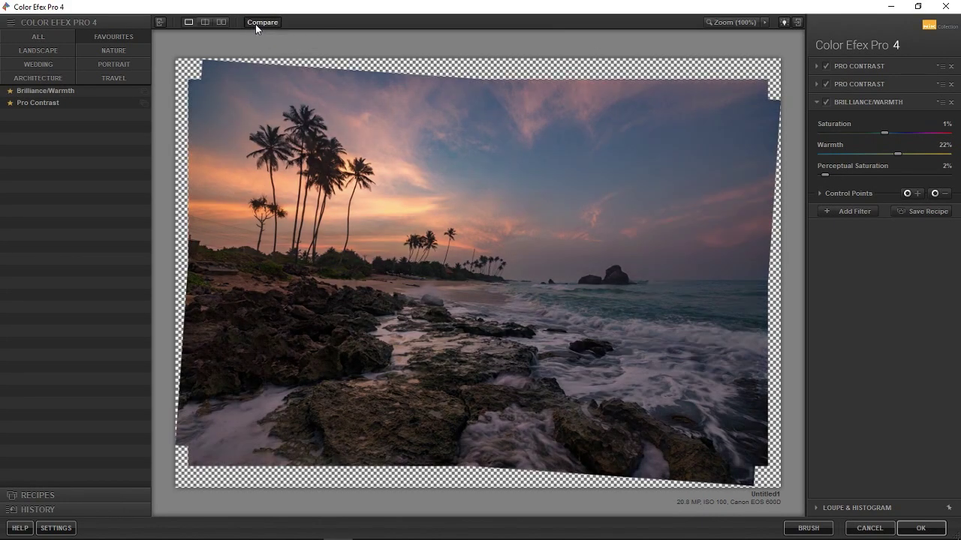
pyautogui.click(255, 24)
pyautogui.click(255, 24)
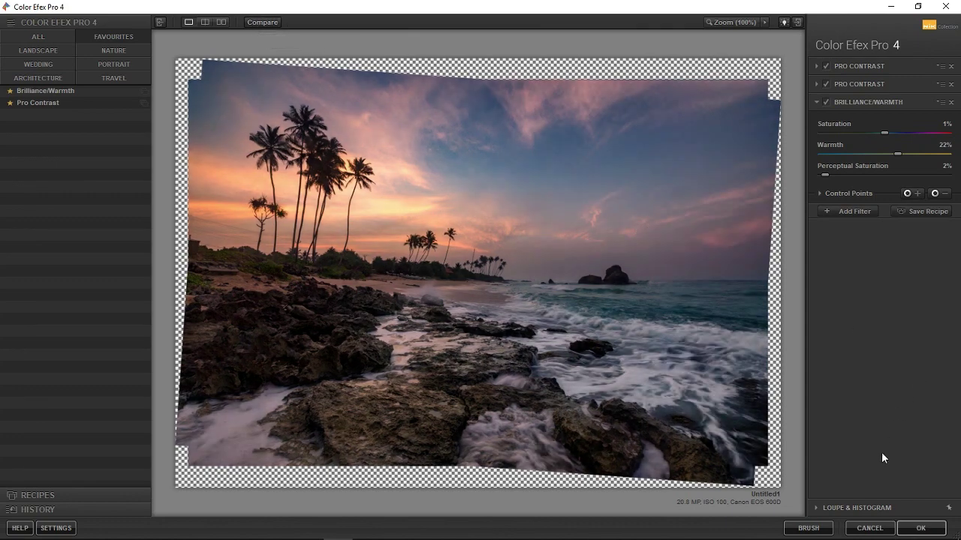
pyautogui.click(920, 528)
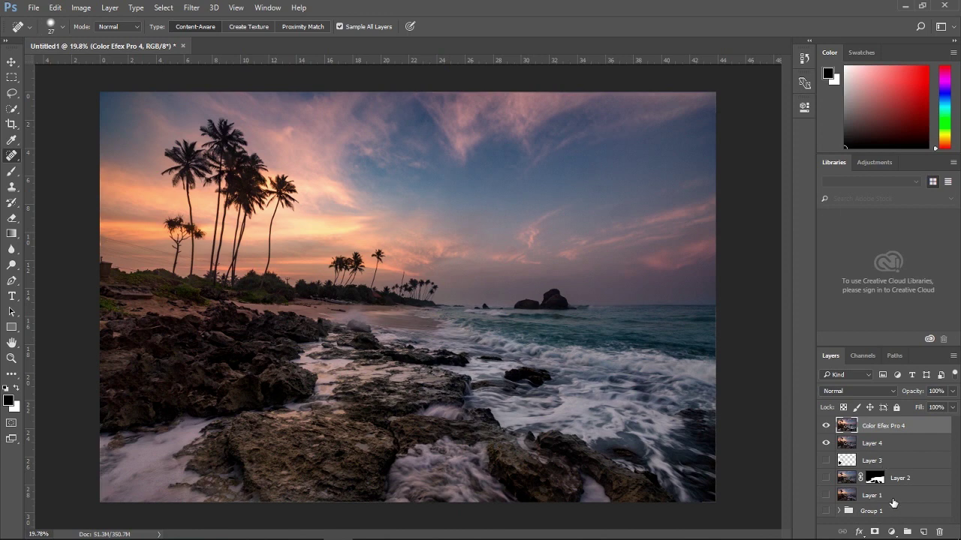
# Step: Turn on visibility for Layers 3, 2 and 1, then select Layers 1 through 4
pyautogui.click(825, 460)
pyautogui.click(825, 478)
pyautogui.click(826, 496)
pyautogui.click(892, 497)
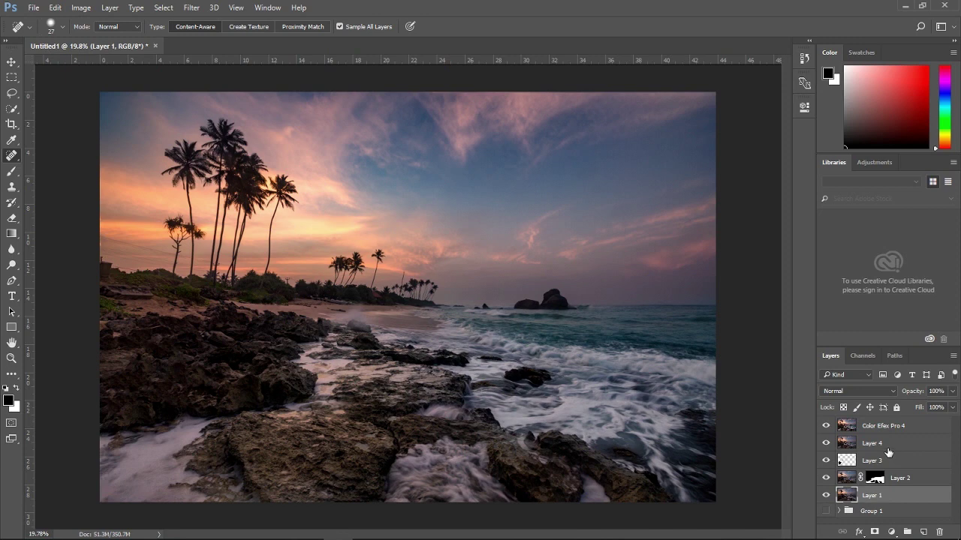
pyautogui.keyDown('shift'); pyautogui.click(887, 451); pyautogui.keyUp('shift')
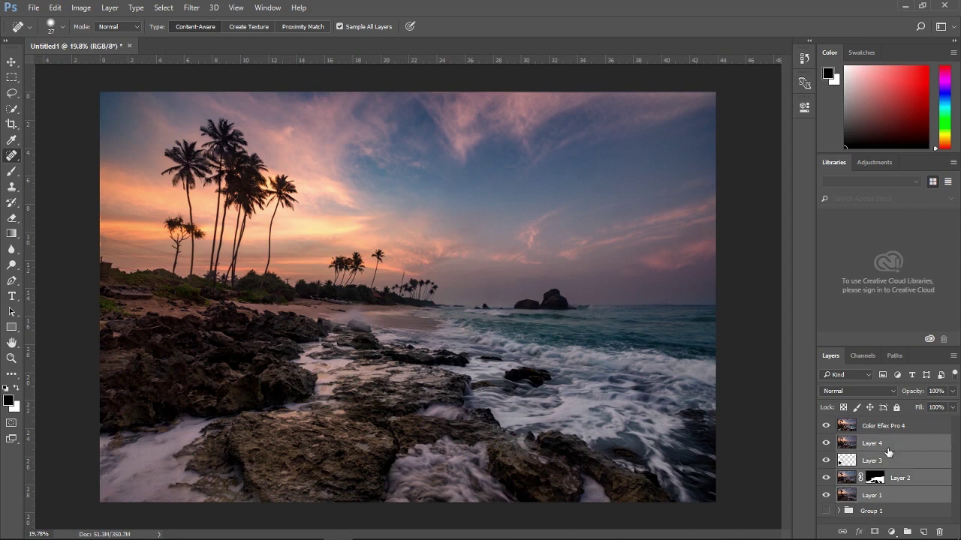
# Step: Group Layers 1–4 into a group named Blend
pyautogui.hotkey('ctrl', 'g')
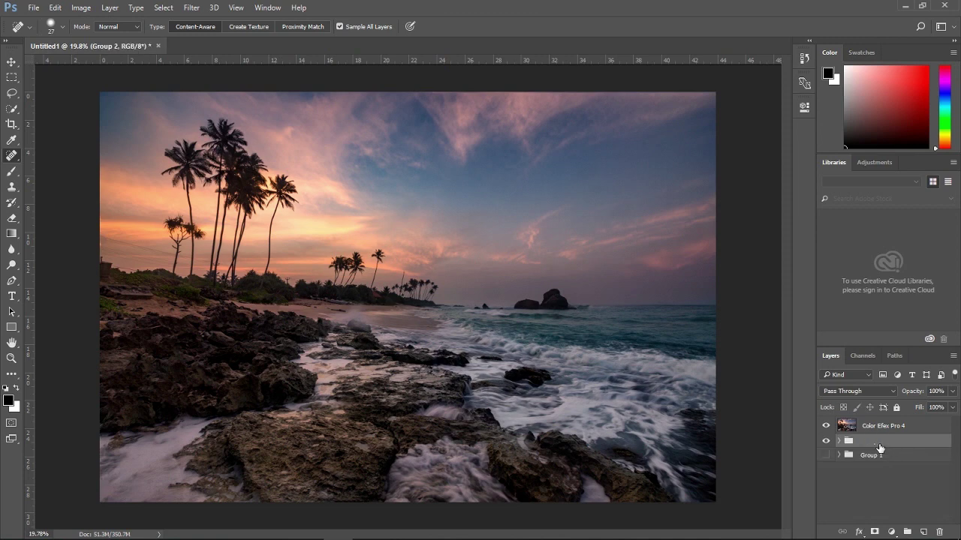
pyautogui.write('Bland')
pyautogui.click(887, 478)
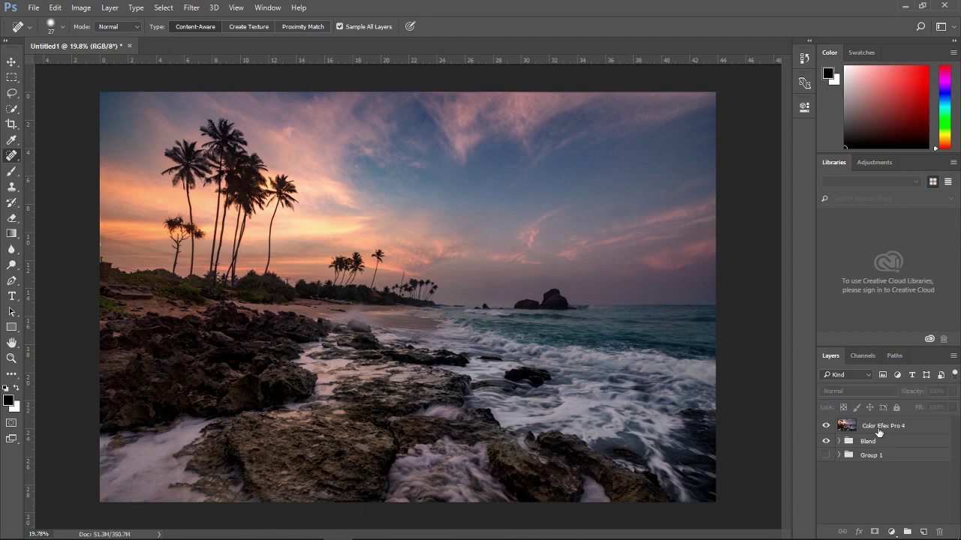
# Step: Make Group 1 visible and toggle it to compare the edit with the original
pyautogui.click(880, 428)
pyautogui.click(826, 456)
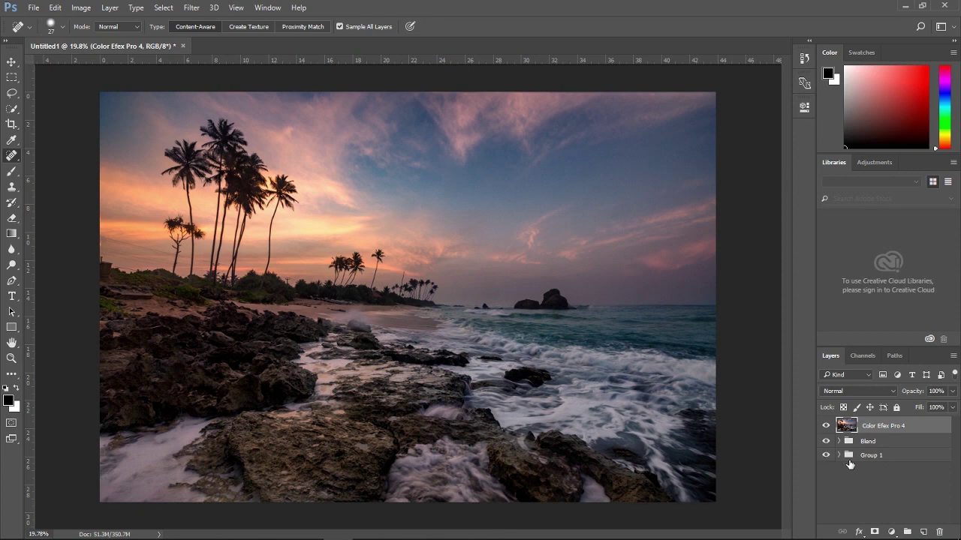
pyautogui.keyDown('alt'); pyautogui.click(826, 457); pyautogui.keyUp('alt')
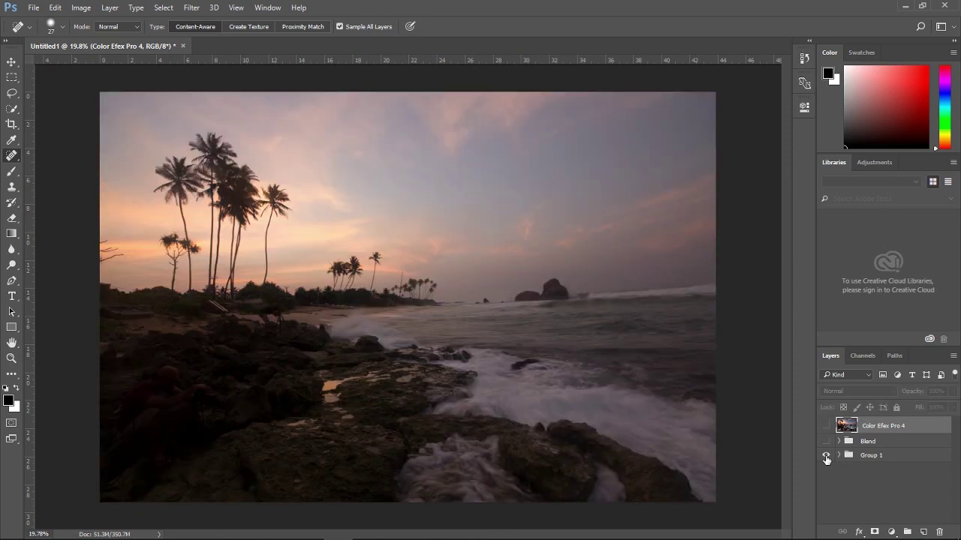
pyautogui.keyDown('alt'); pyautogui.click(826, 458); pyautogui.keyUp('alt')
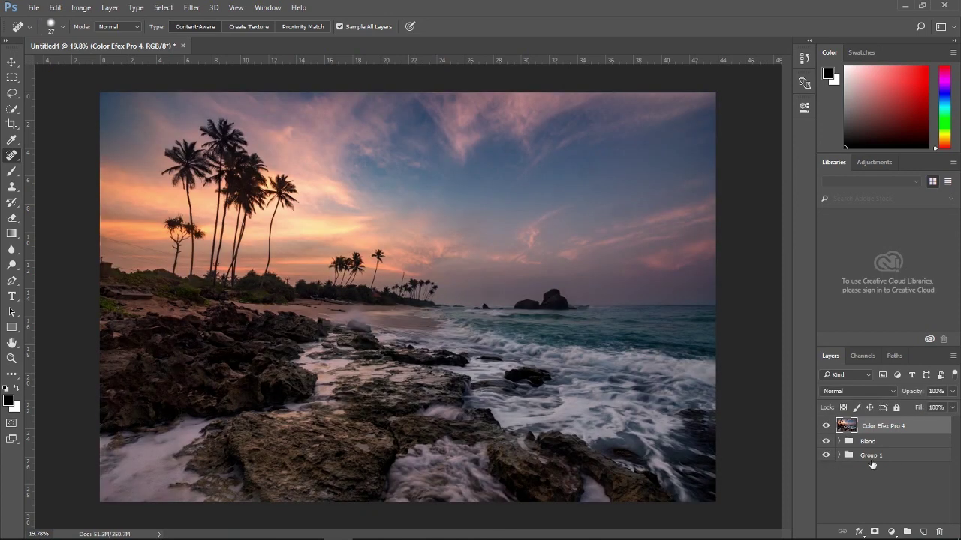
pyautogui.hotkey('ctrl', '+')
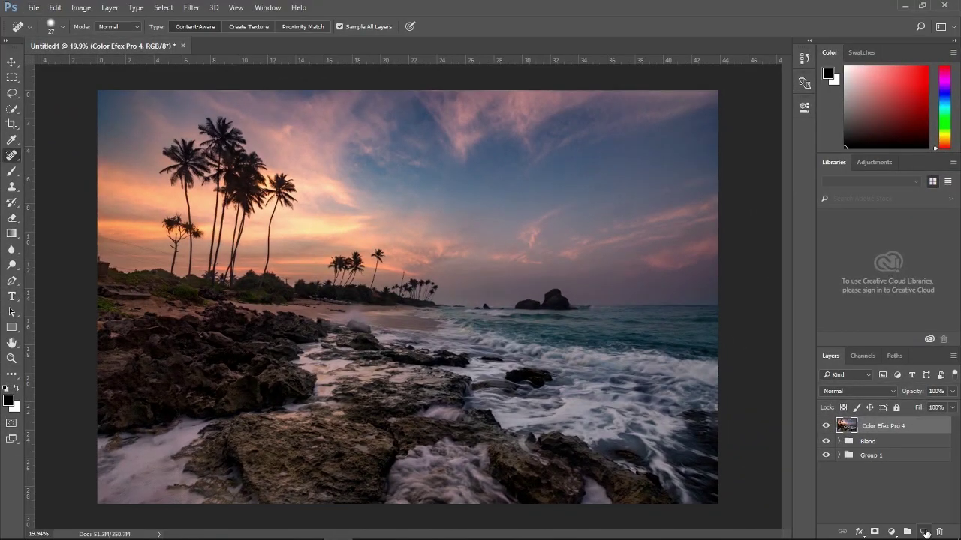
# Step: Add Layer 5 filled with Overlay-neutral 50% gray, then set its blend mode to Hard Light
pyautogui.keyDown('alt'); pyautogui.click(924, 533); pyautogui.keyUp('alt')
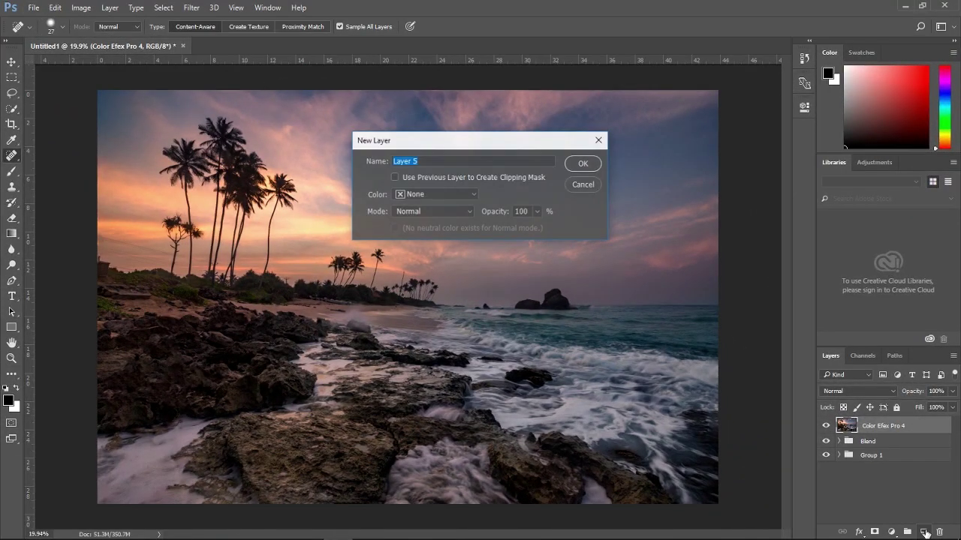
pyautogui.click(470, 212)
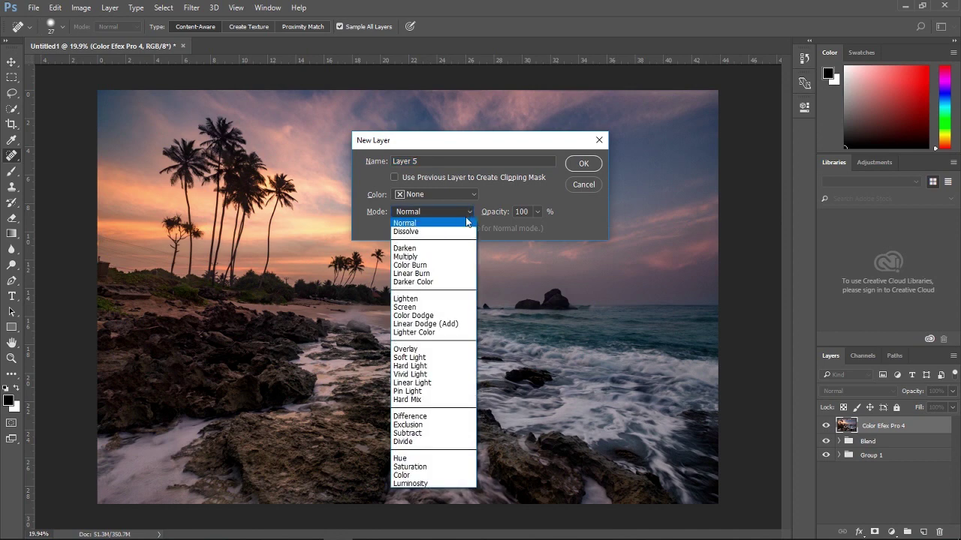
pyautogui.click(445, 349)
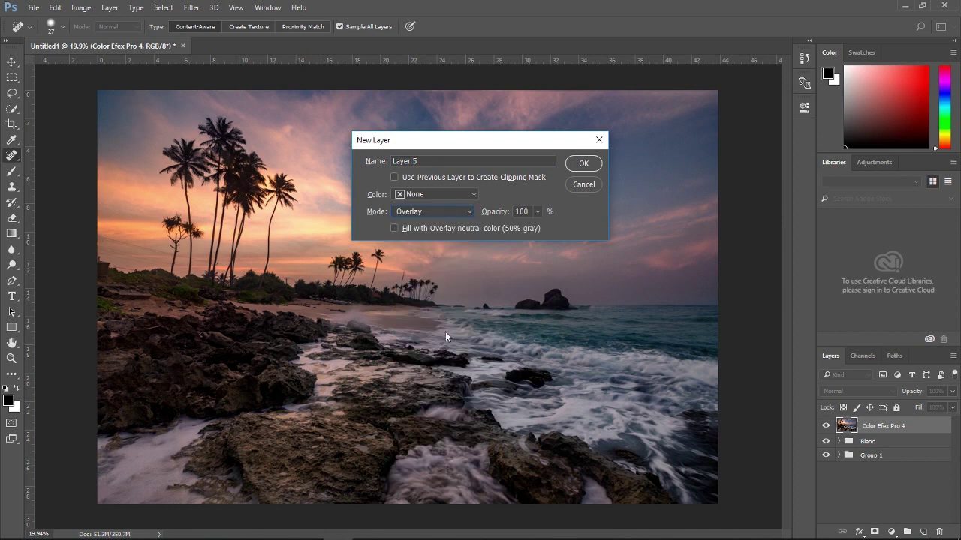
pyautogui.click(395, 228)
pyautogui.click(578, 164)
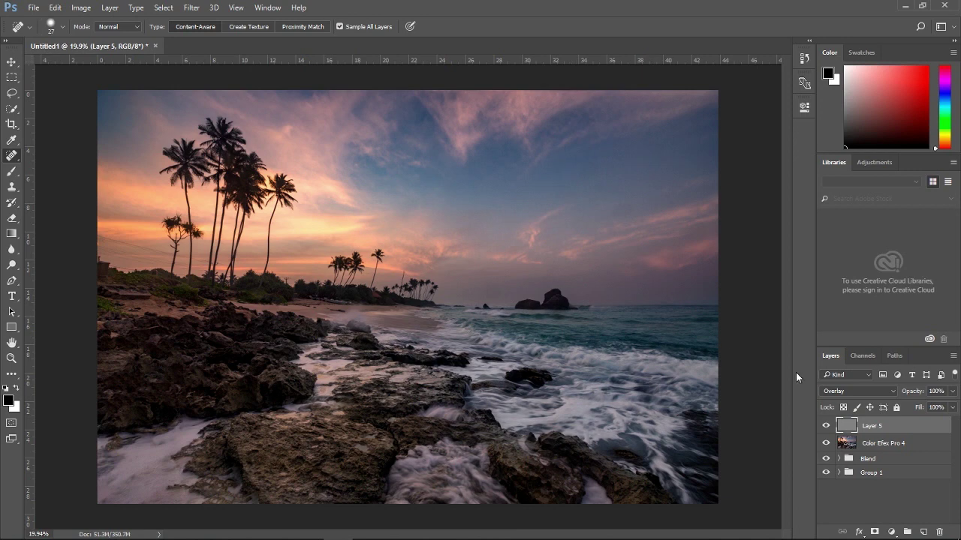
pyautogui.click(881, 393)
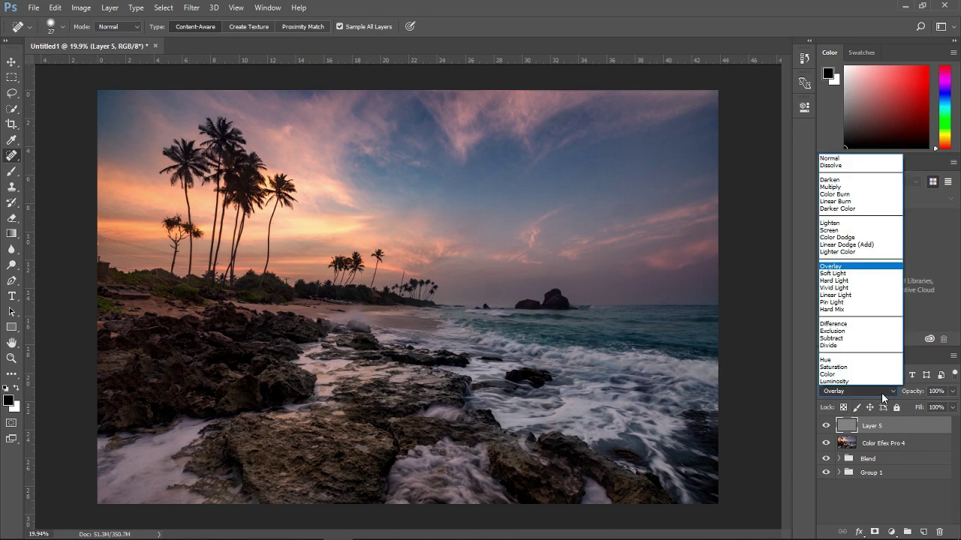
pyautogui.click(854, 281)
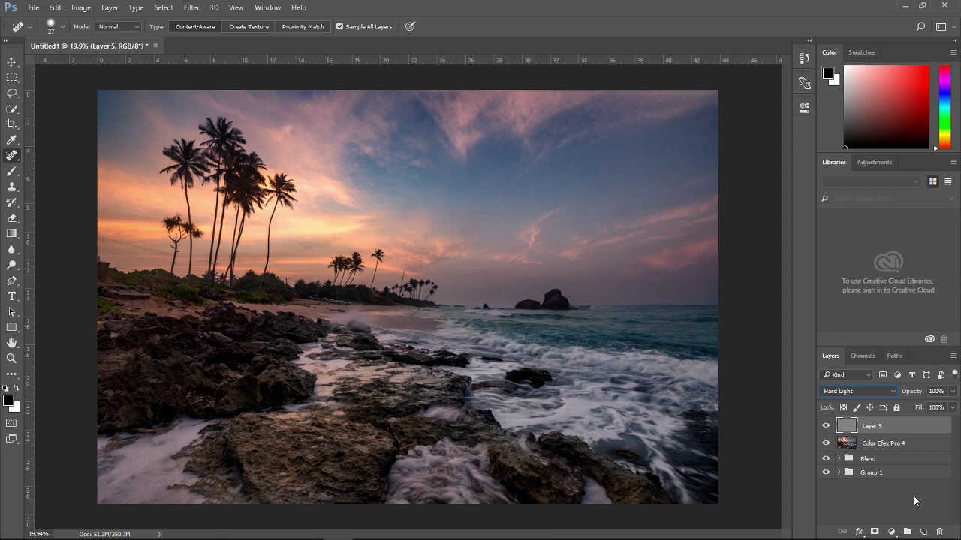
# Step: Duplicate Layer 5 as a hidden backup copy and reselect Layer 5
pyautogui.hotkey('ctrl', 'j')
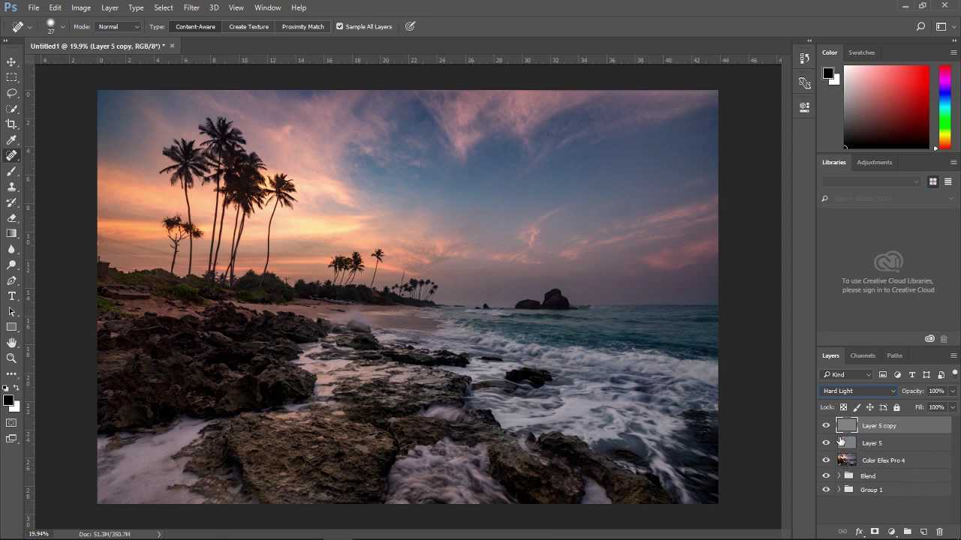
pyautogui.click(825, 426)
pyautogui.click(848, 443)
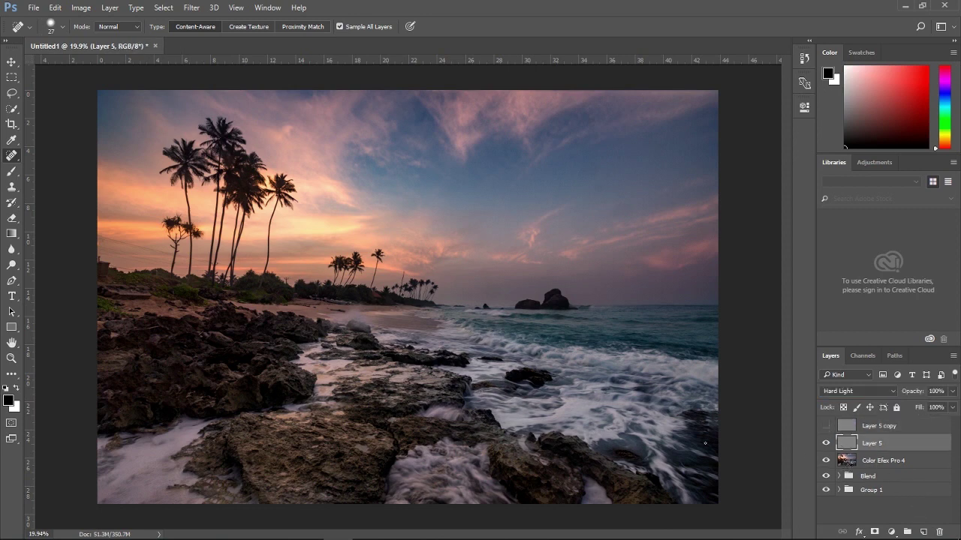
pyautogui.scroll(3, 342, 434)
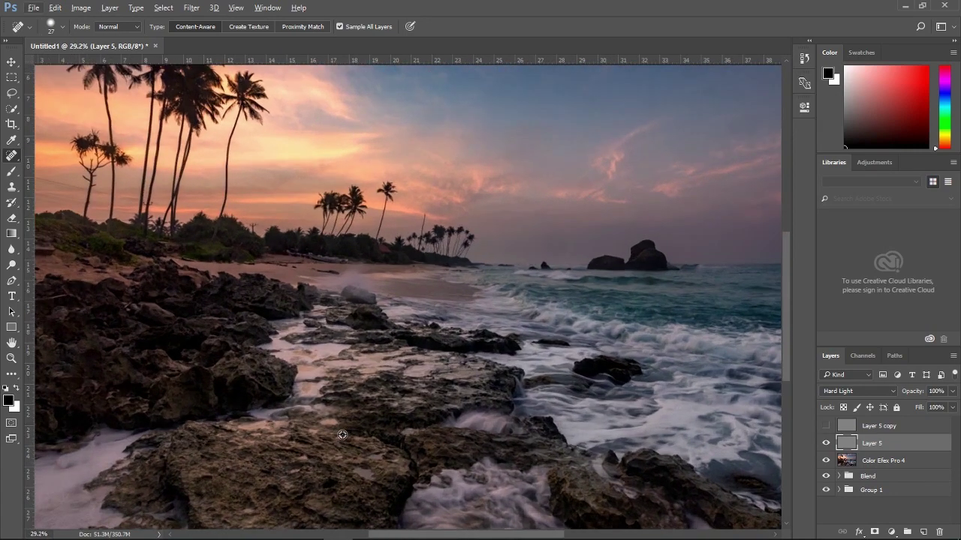
pyautogui.scroll(-2, 342, 434)
pyautogui.scroll(1, 343, 435)
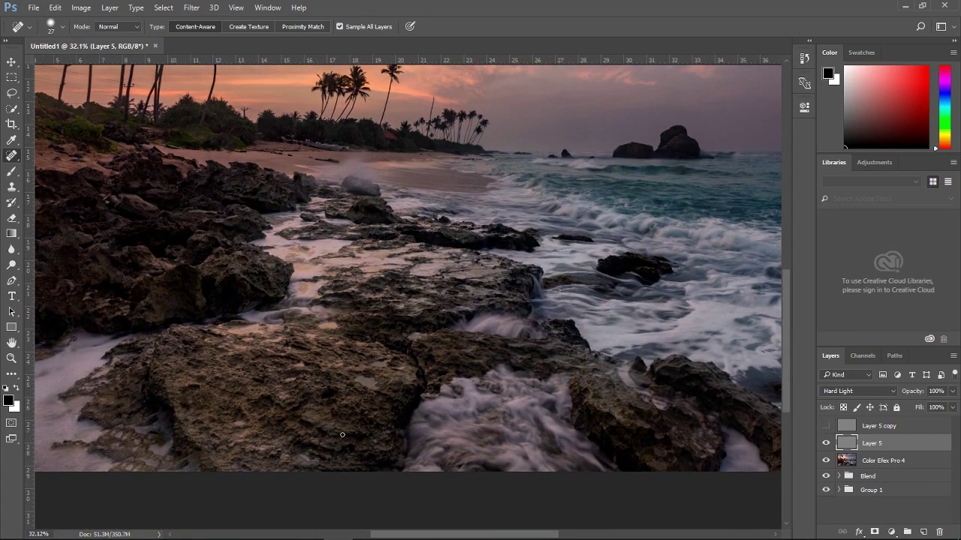
# Step: Set up a 160 px Brush at 5% opacity with white as the foreground colour
pyautogui.press('b')
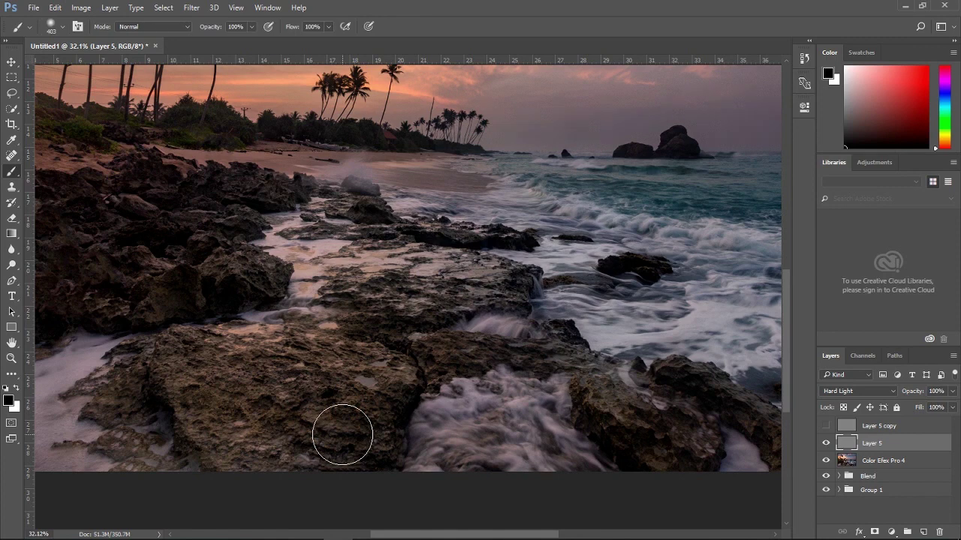
pyautogui.click(252, 26)
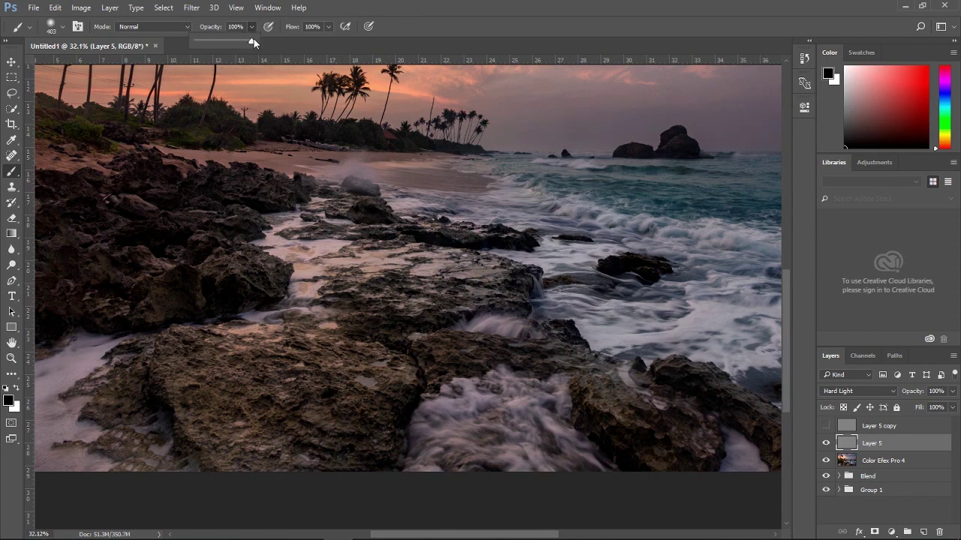
pyautogui.moveTo(204, 44); pyautogui.dragTo(201, 44)
pyautogui.moveTo(340, 359); pyautogui.dragTo(316, 361)
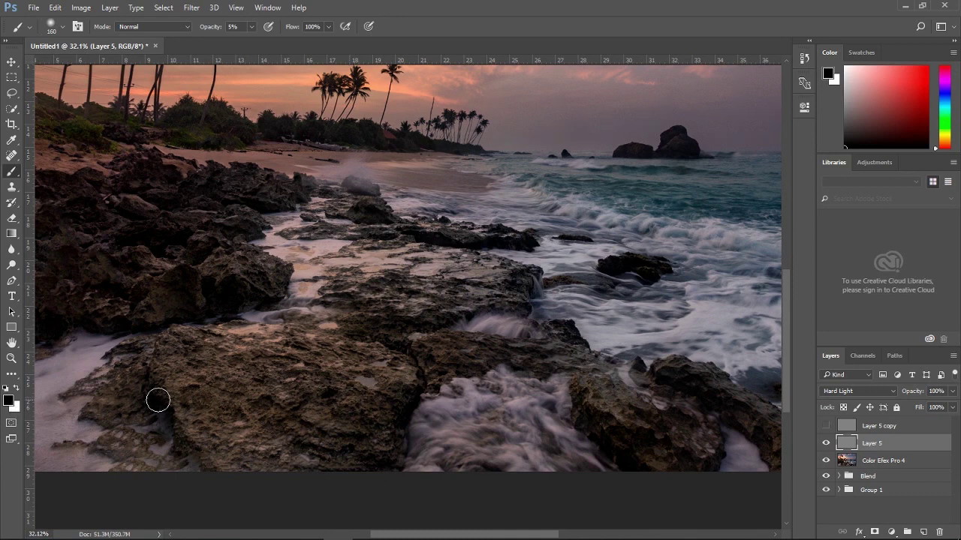
pyautogui.press('j')
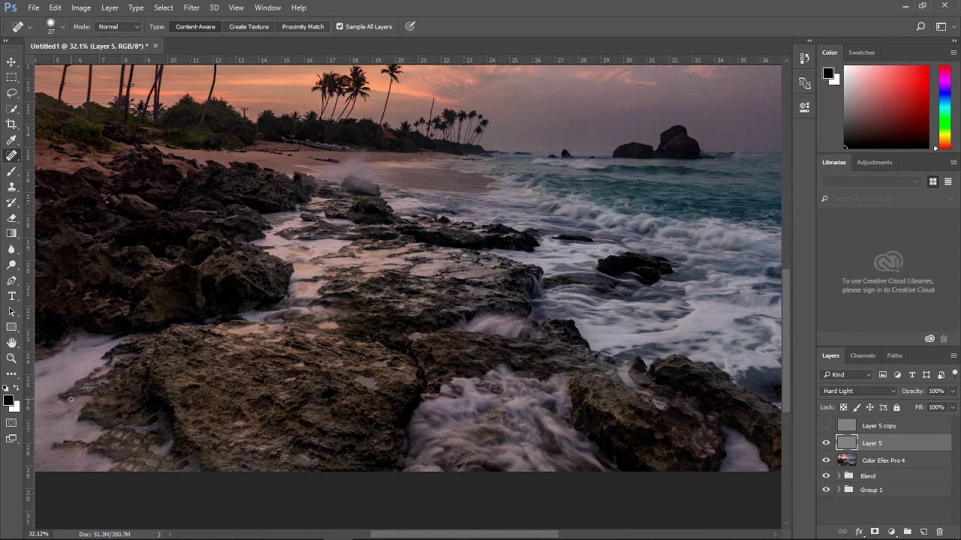
pyautogui.press('b')
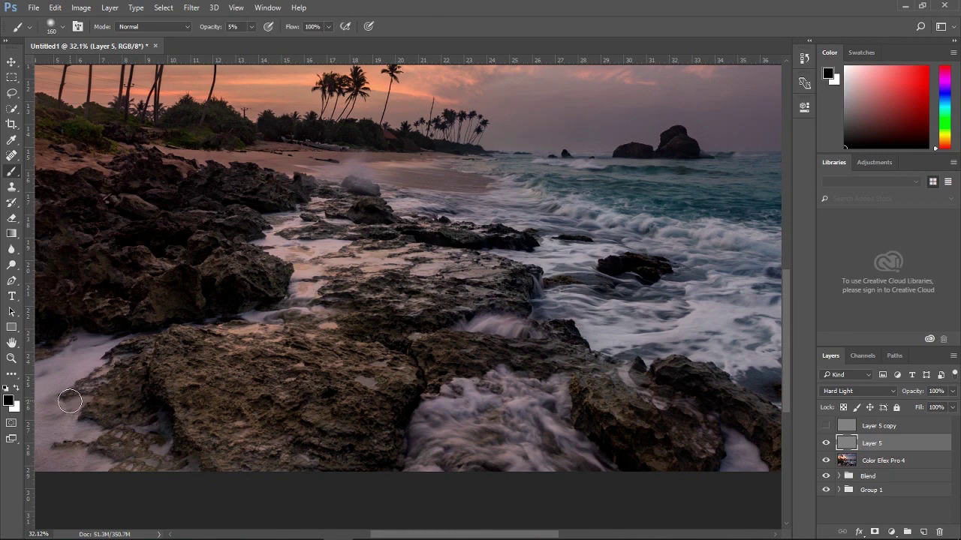
pyautogui.press('x')
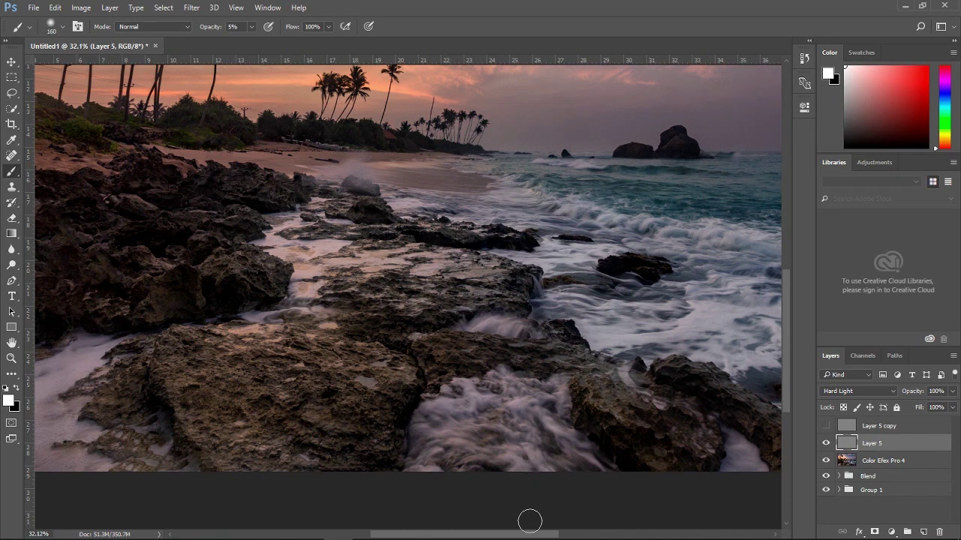
# Step: Paint faint white strokes over the surf and rocks, shrinking the brush to 62 px
pyautogui.moveTo(531, 535); pyautogui.dragTo(593, 537)
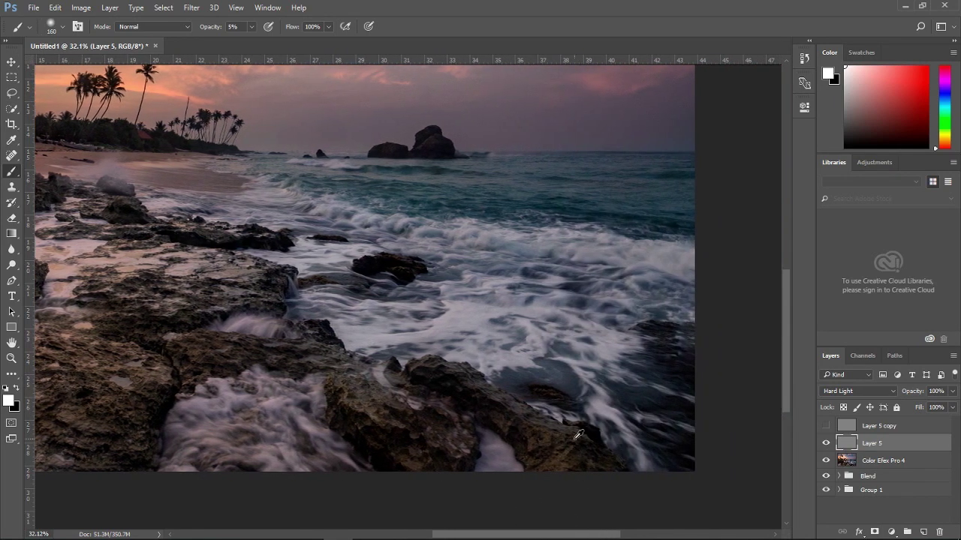
pyautogui.scroll(2, 578, 417)
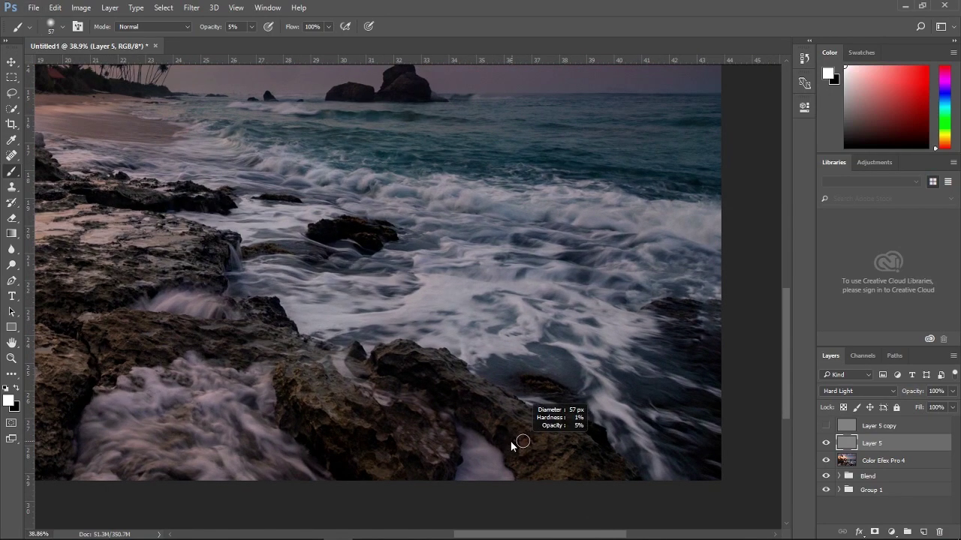
pyautogui.moveTo(517, 446); pyautogui.dragTo(495, 446)
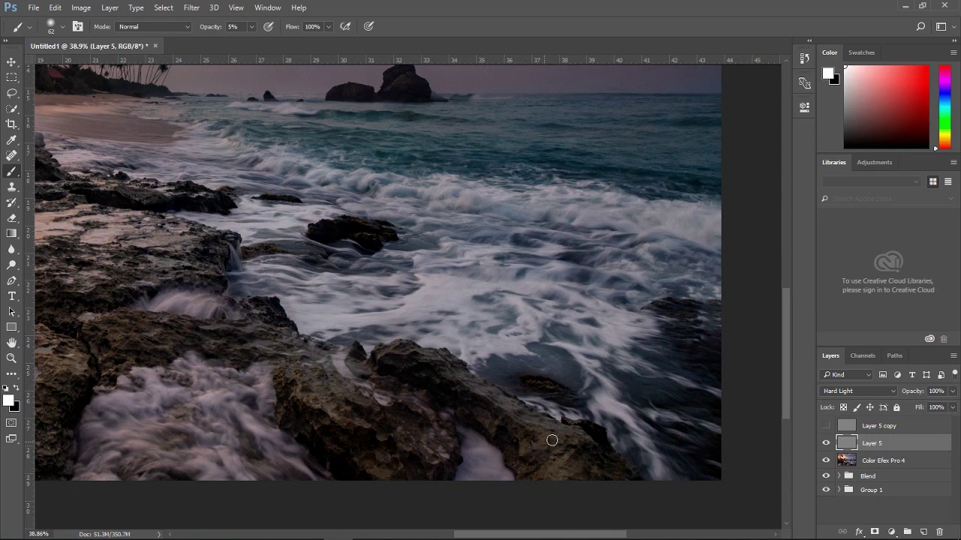
pyautogui.scroll(-1, 375, 360)
pyautogui.scroll(2, 409, 433)
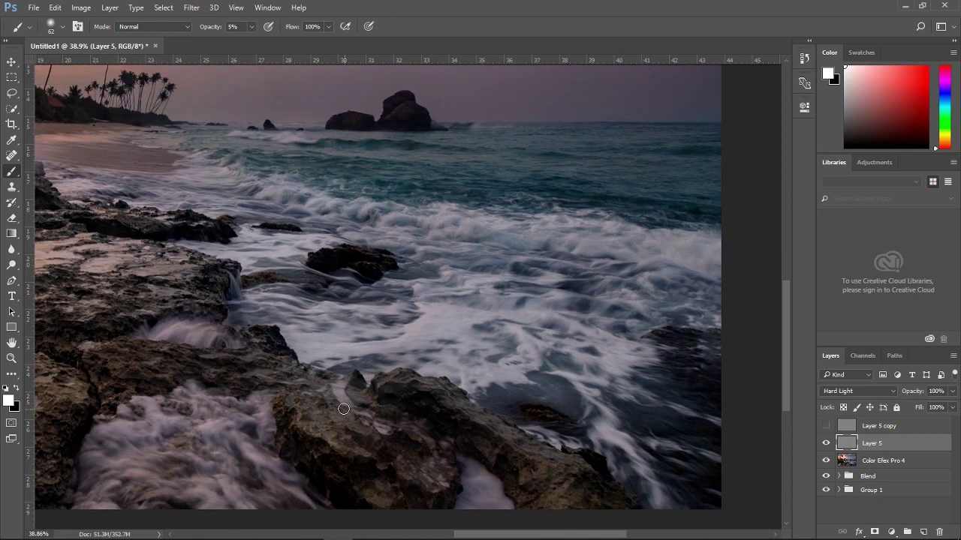
pyautogui.hscroll(-5, 345, 409)
pyautogui.moveTo(472, 537); pyautogui.dragTo(427, 537)
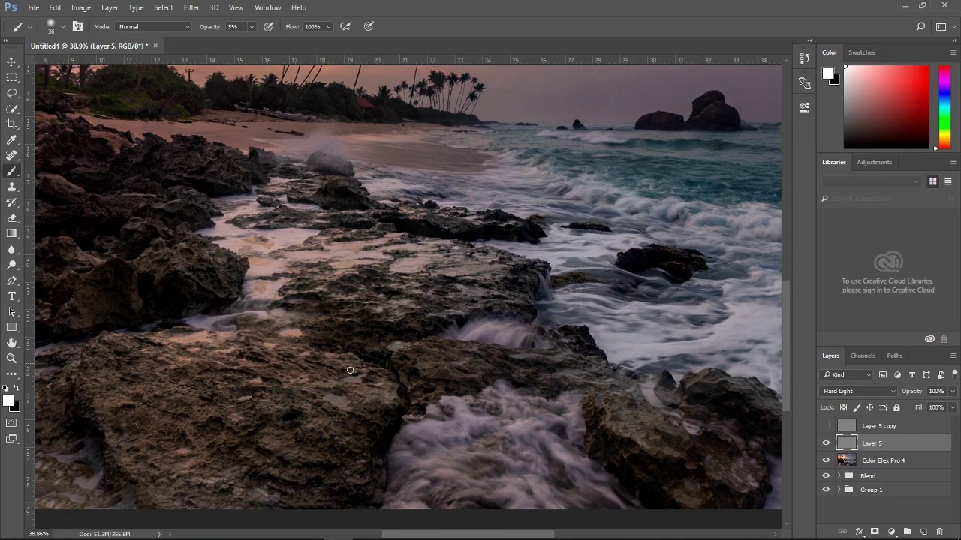
# Step: Fit the whole image in the window and review the dodged foreground rocks and surf
pyautogui.scroll(-1, 225, 450)
pyautogui.scroll(-1, 266, 442)
pyautogui.scroll(1, 267, 447)
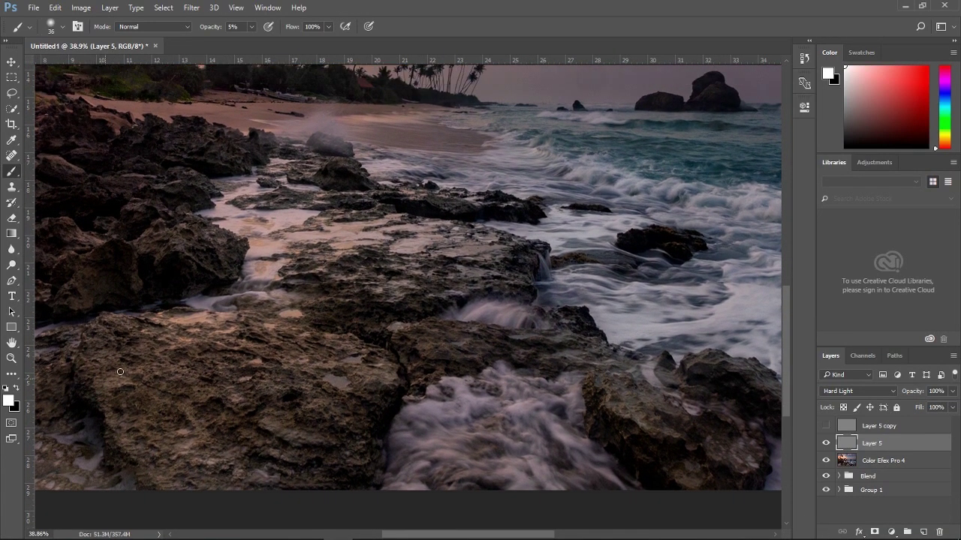
pyautogui.scroll(1, 360, 330)
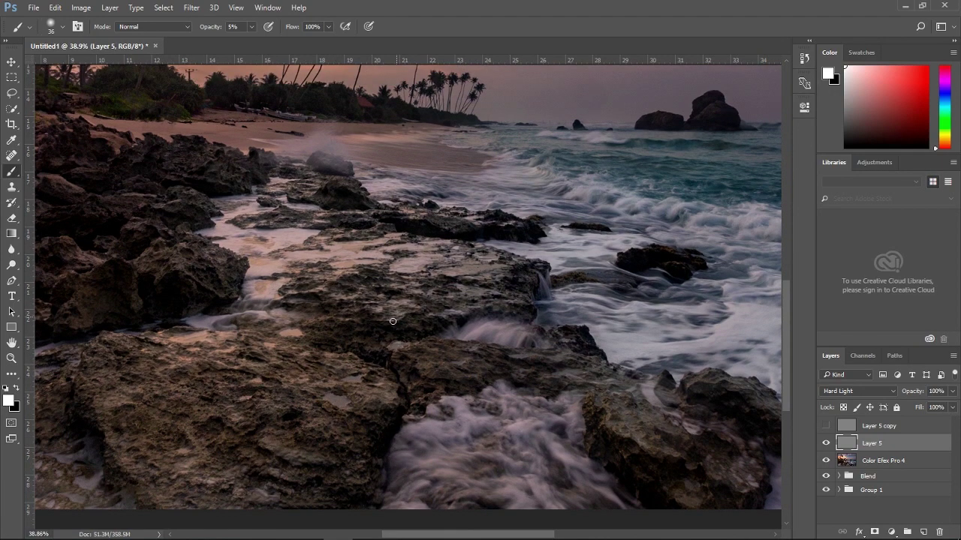
pyautogui.scroll(-3, 262, 430)
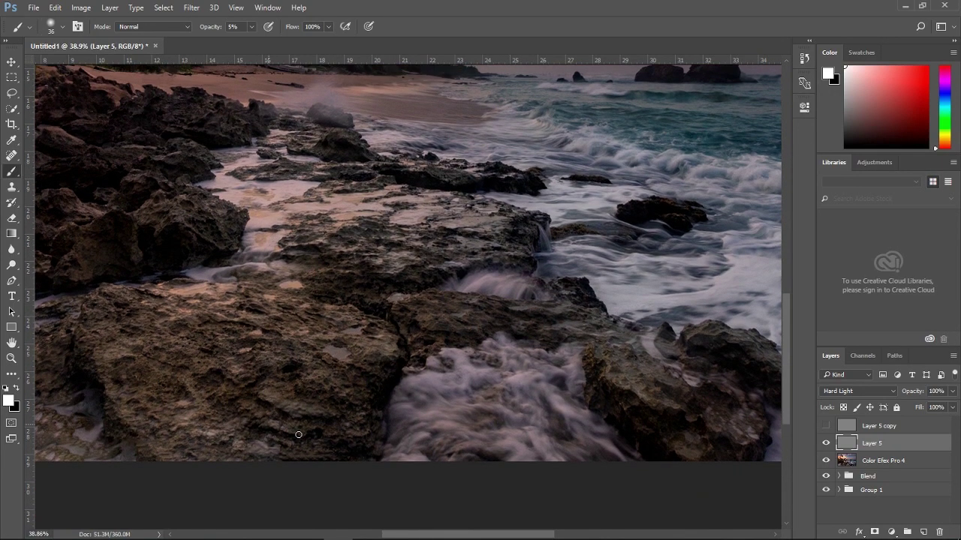
pyautogui.hotkey('ctrl', '0')
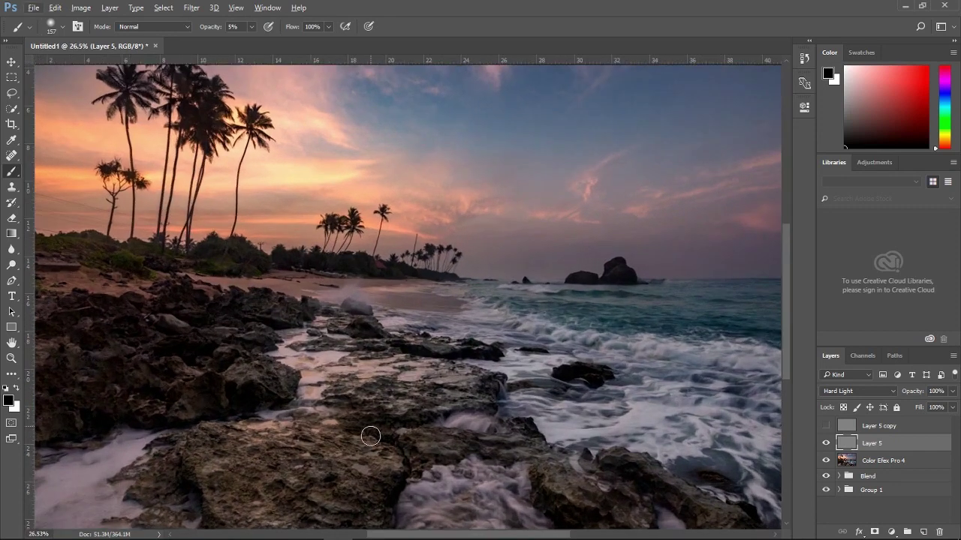
pyautogui.scroll(3, 368, 437)
pyautogui.scroll(3, 353, 338)
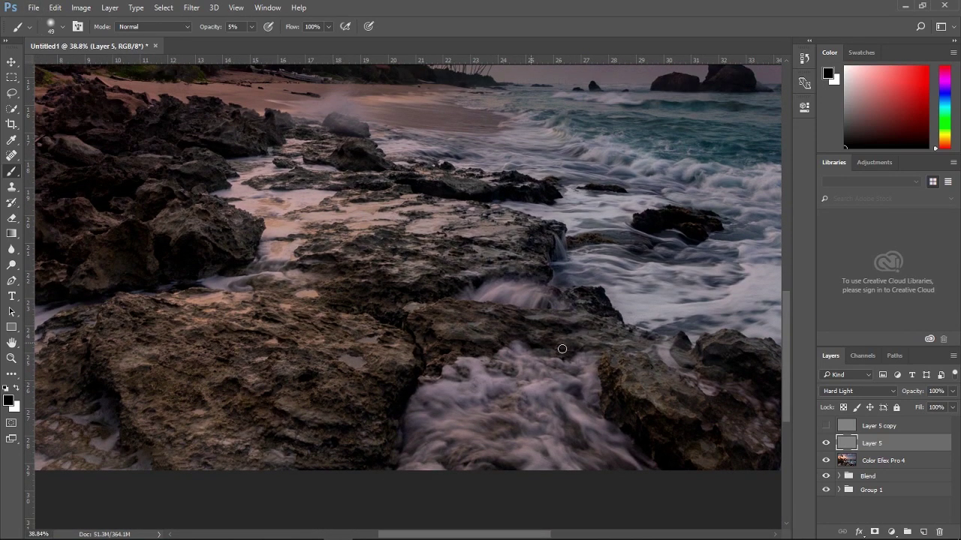
pyautogui.scroll(-2, 600, 352)
pyautogui.scroll(-1, 693, 386)
pyautogui.scroll(-1, 668, 394)
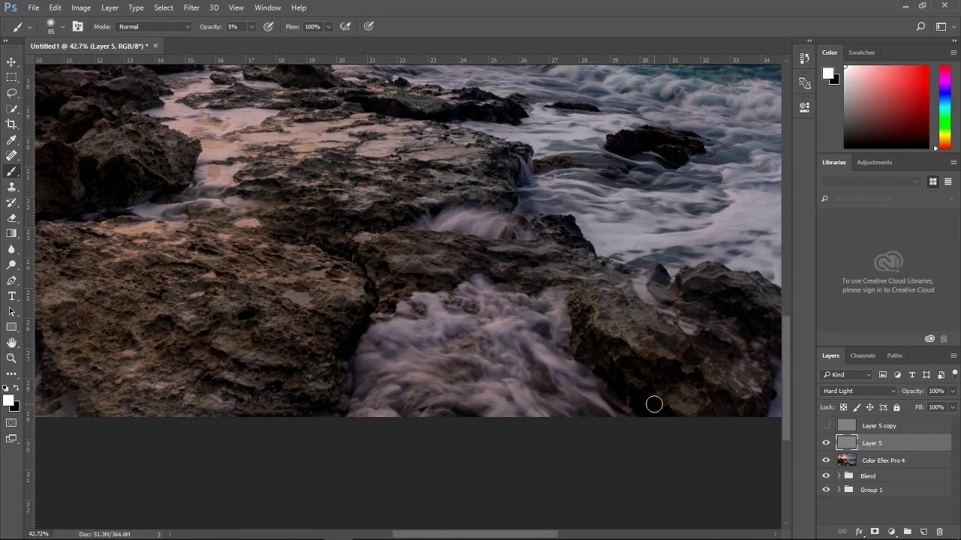
pyautogui.scroll(-1, 705, 401)
pyautogui.scroll(-1, 715, 411)
pyautogui.scroll(1, 715, 412)
pyautogui.scroll(1, 646, 431)
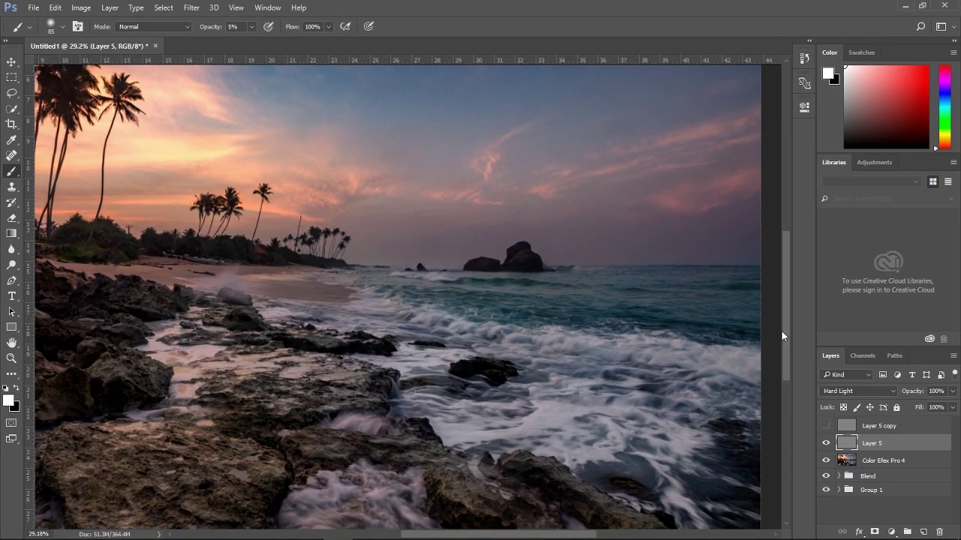
pyautogui.scroll(-1, 785, 334)
pyautogui.scroll(-3, 786, 345)
pyautogui.press('x')
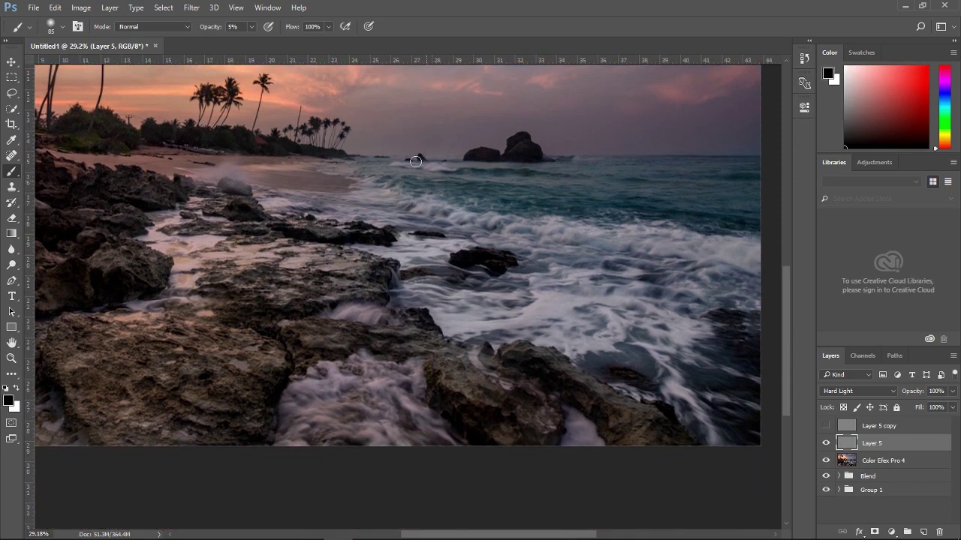
pyautogui.click(251, 27)
pyautogui.moveTo(249, 42); pyautogui.dragTo(250, 42)
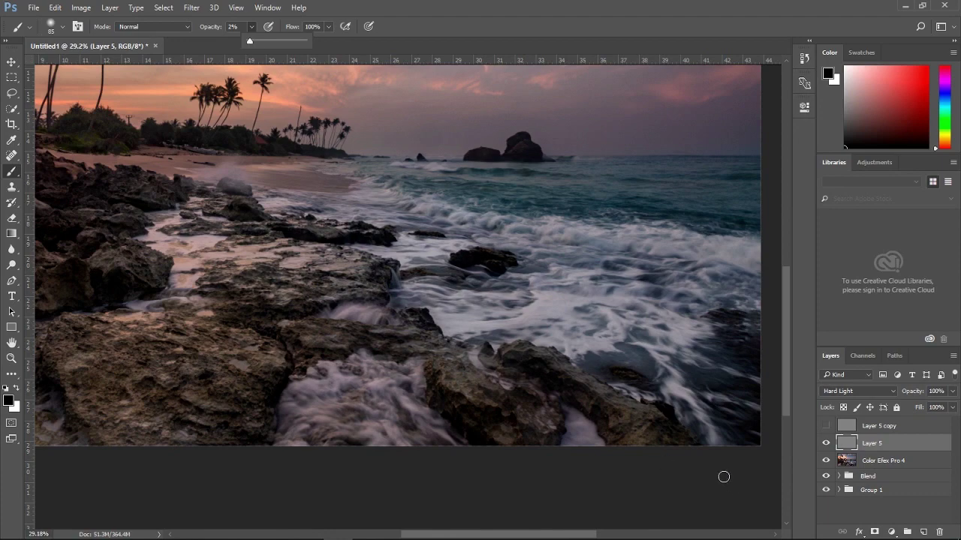
pyautogui.click(536, 377)
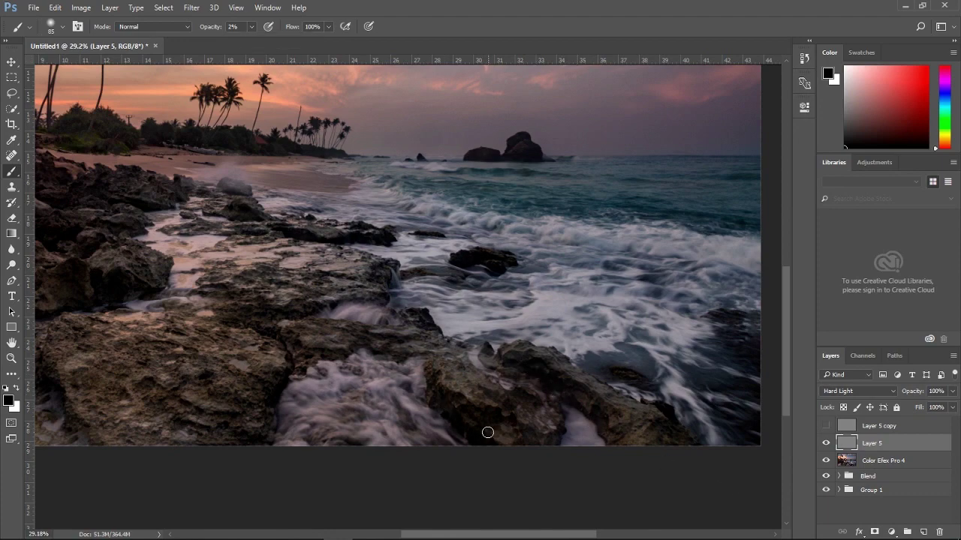
pyautogui.scroll(1, 450, 386)
pyautogui.scroll(-1, 452, 384)
pyautogui.scroll(-1, 390, 364)
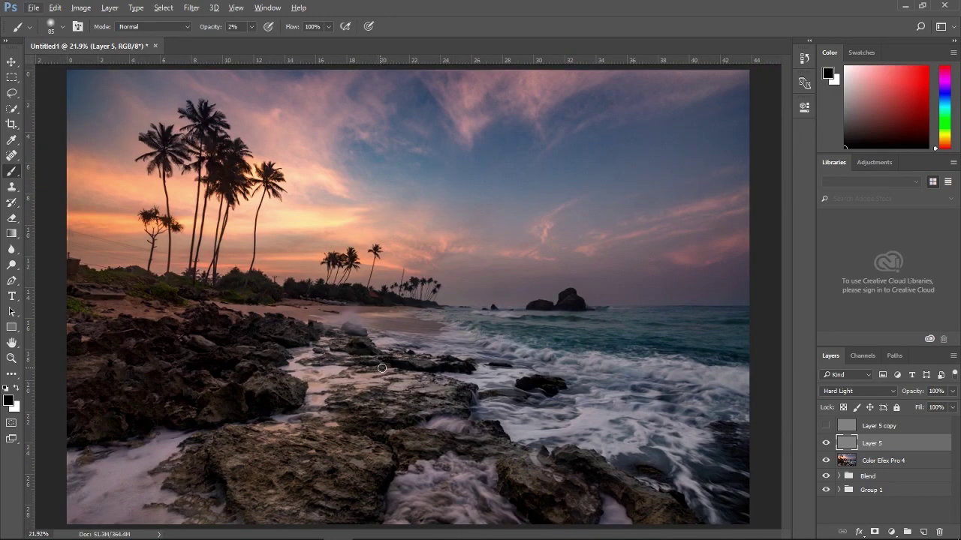
pyautogui.click(252, 27)
pyautogui.moveTo(251, 39); pyautogui.dragTo(254, 42)
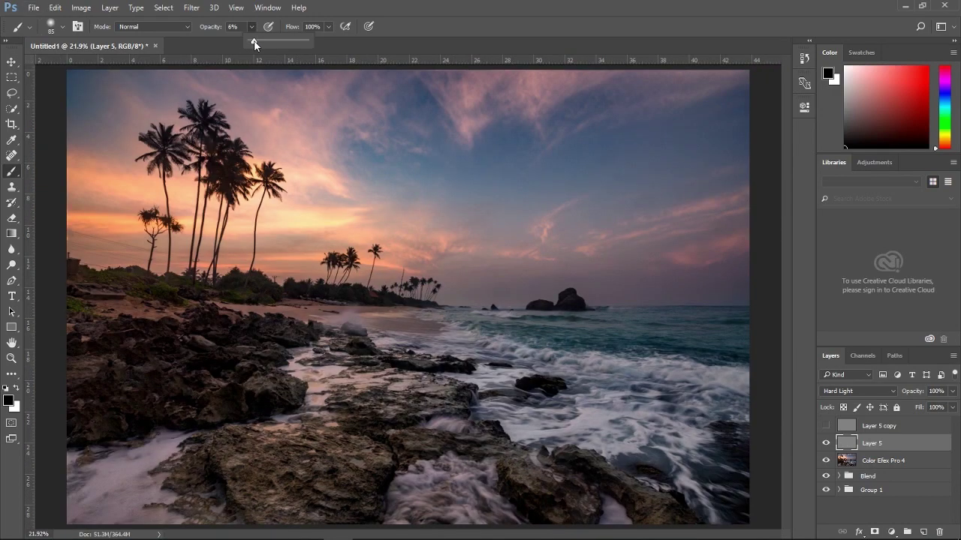
pyautogui.click(826, 443)
pyautogui.click(827, 442)
pyautogui.scroll(-1, 604, 394)
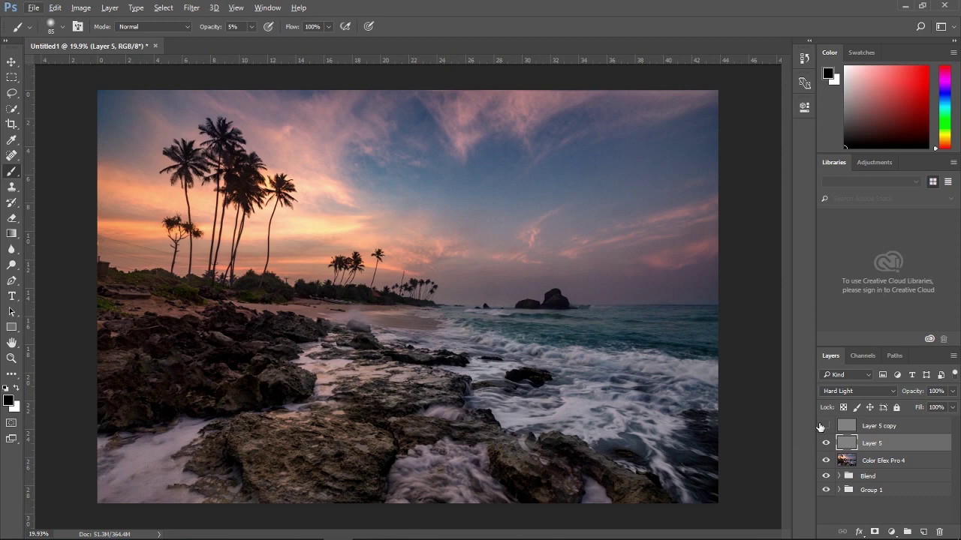
pyautogui.click(826, 444)
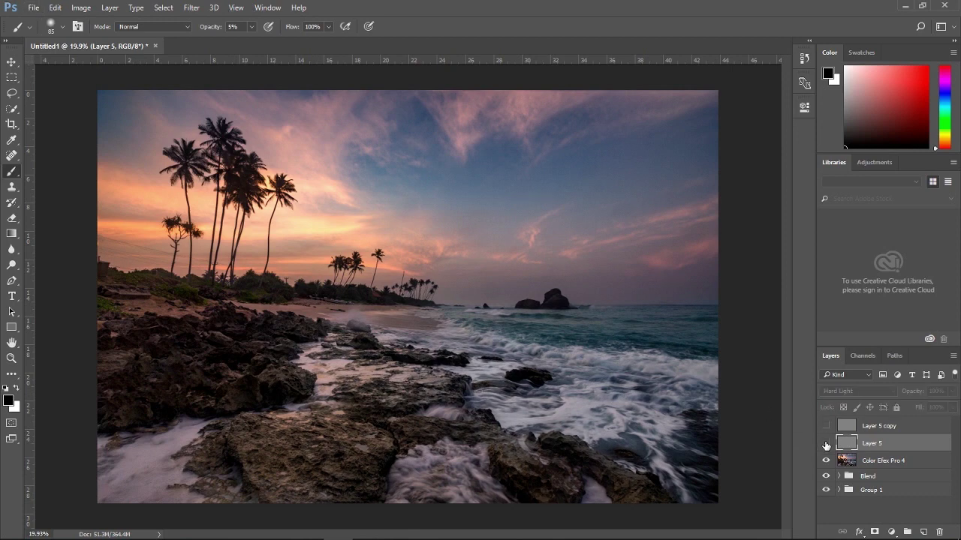
pyautogui.click(826, 443)
pyautogui.click(826, 443)
pyautogui.click(826, 444)
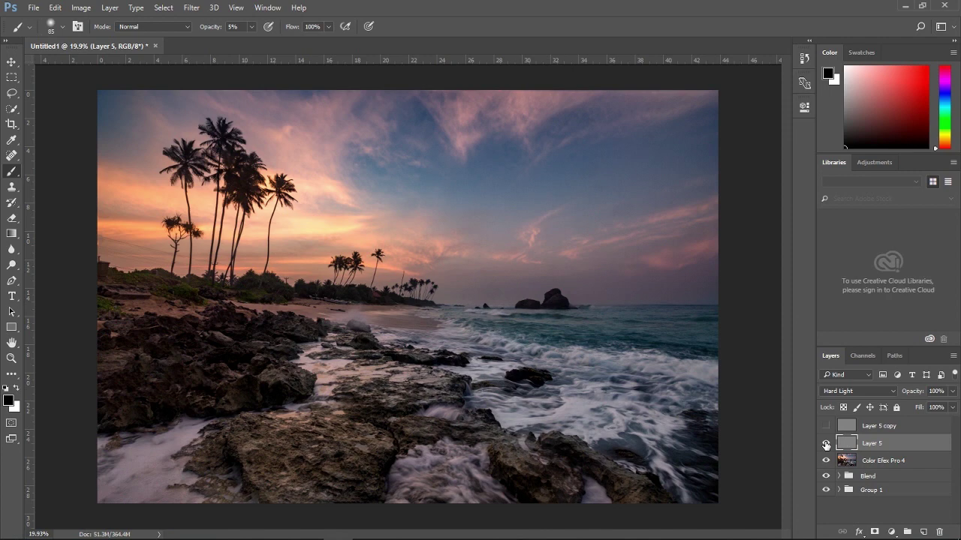
pyautogui.click(826, 444)
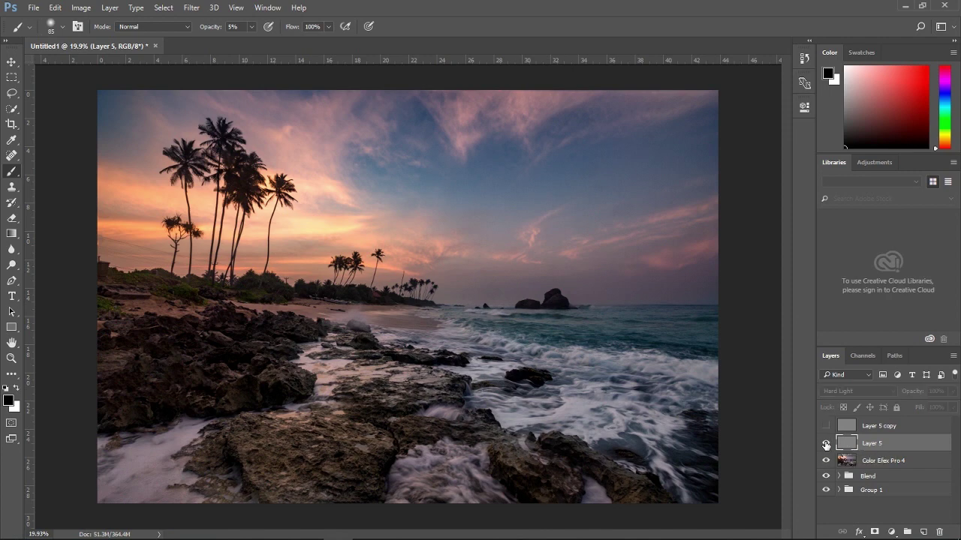
pyautogui.click(827, 444)
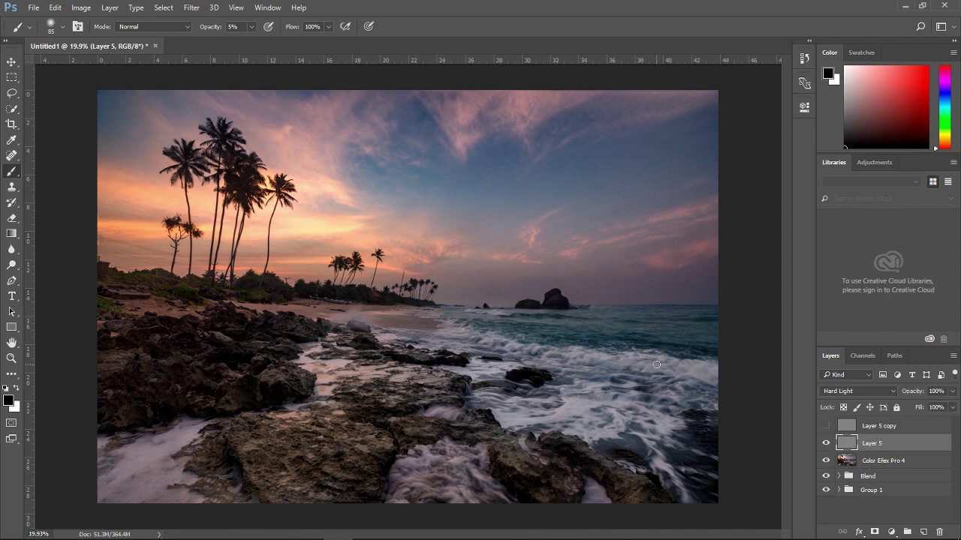
pyautogui.click(826, 444)
pyautogui.click(826, 444)
pyautogui.scroll(2, 451, 393)
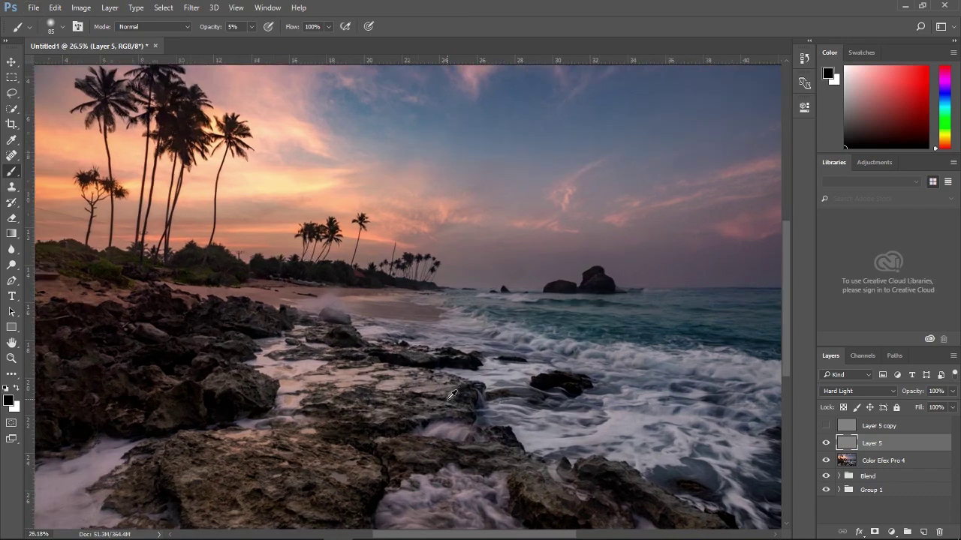
pyautogui.scroll(1, 451, 393)
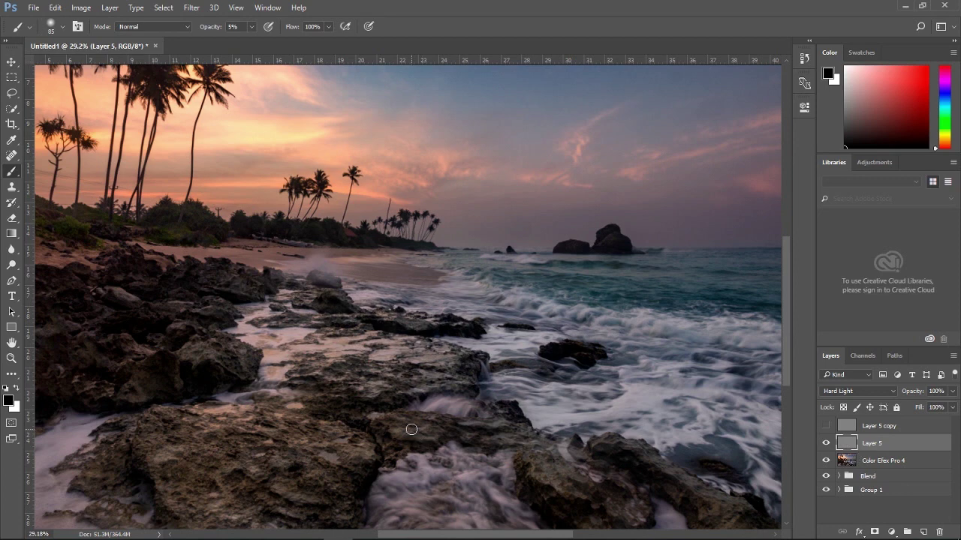
pyautogui.press('x')
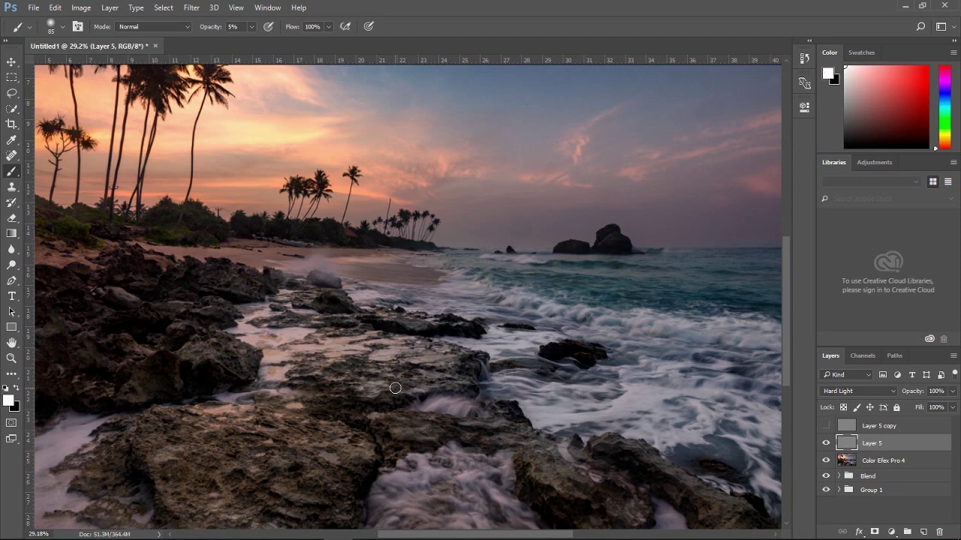
pyautogui.press('x')
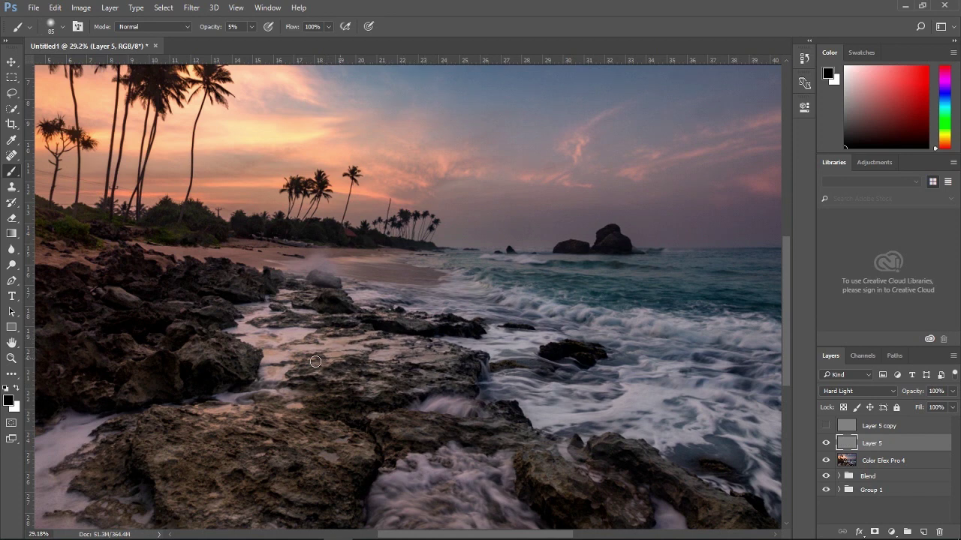
pyautogui.scroll(-1, 418, 386)
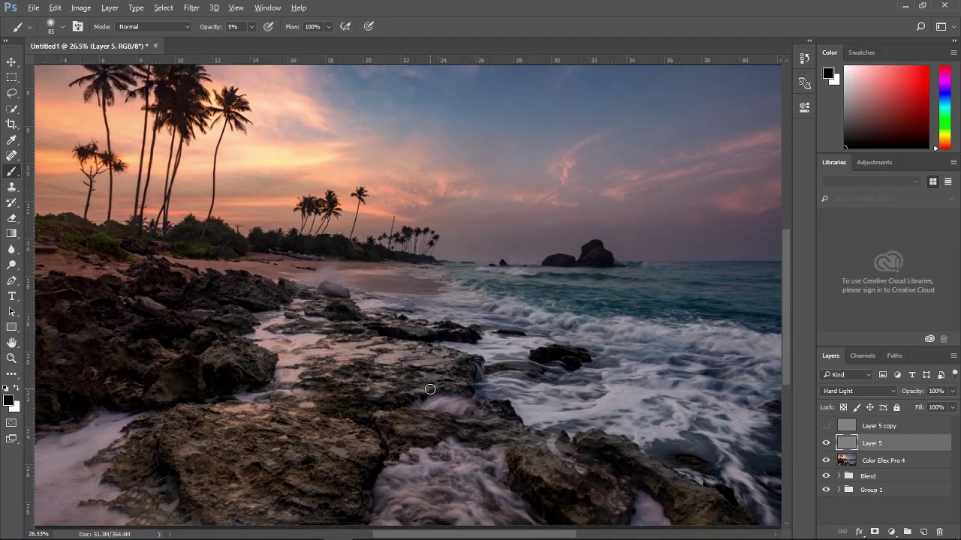
pyautogui.scroll(-1, 419, 385)
# Step: Enlarge the brush to 130 and toggle Layer 5 repeatedly to compare its dodge and burn
pyautogui.click(827, 444)
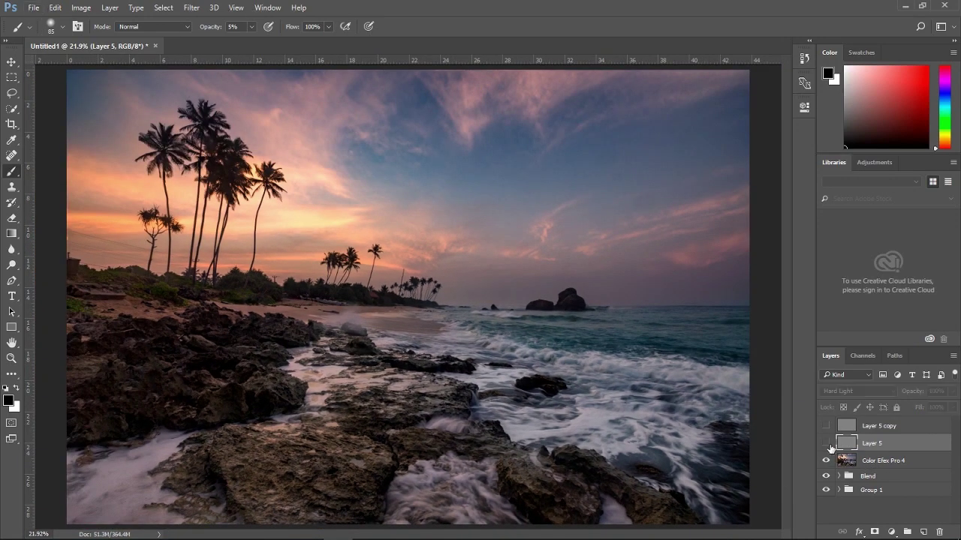
pyautogui.press(']')
pyautogui.press(']')
pyautogui.press(']')
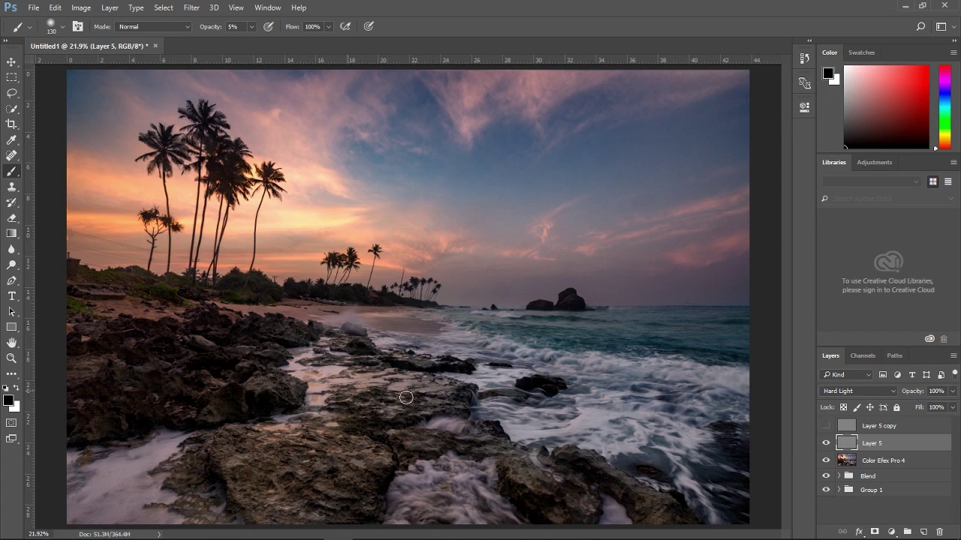
pyautogui.scroll(-1, 409, 398)
pyautogui.click(827, 443)
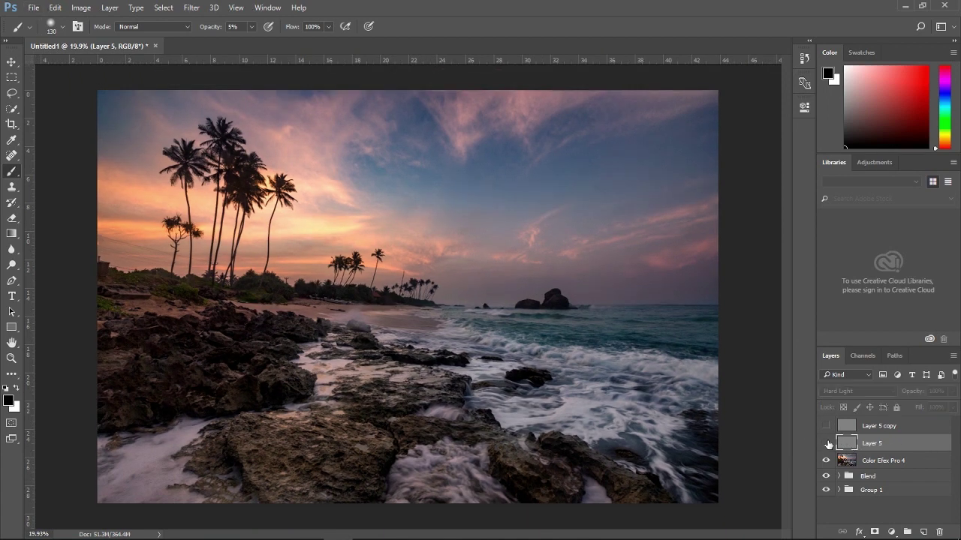
pyautogui.click(827, 443)
pyautogui.click(827, 444)
pyautogui.click(827, 444)
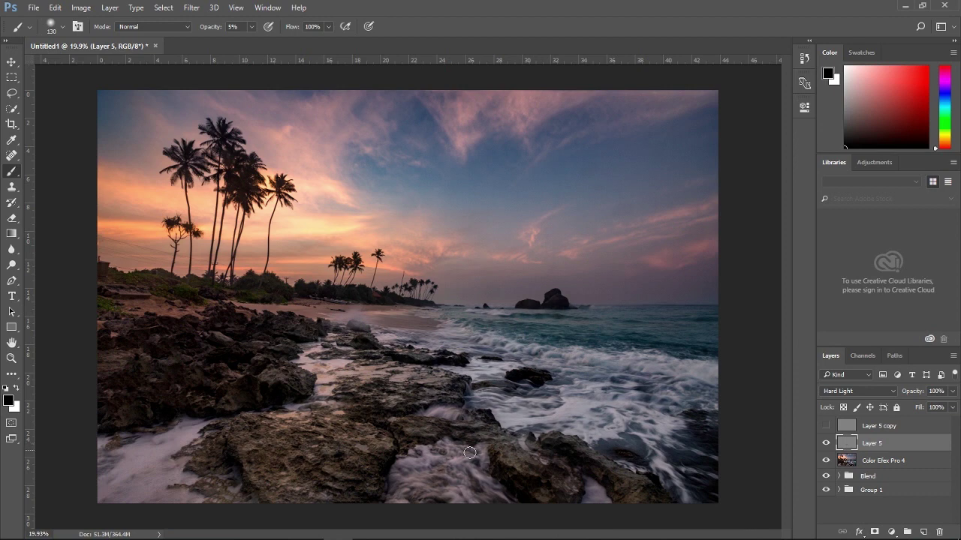
pyautogui.click(826, 444)
pyautogui.click(827, 443)
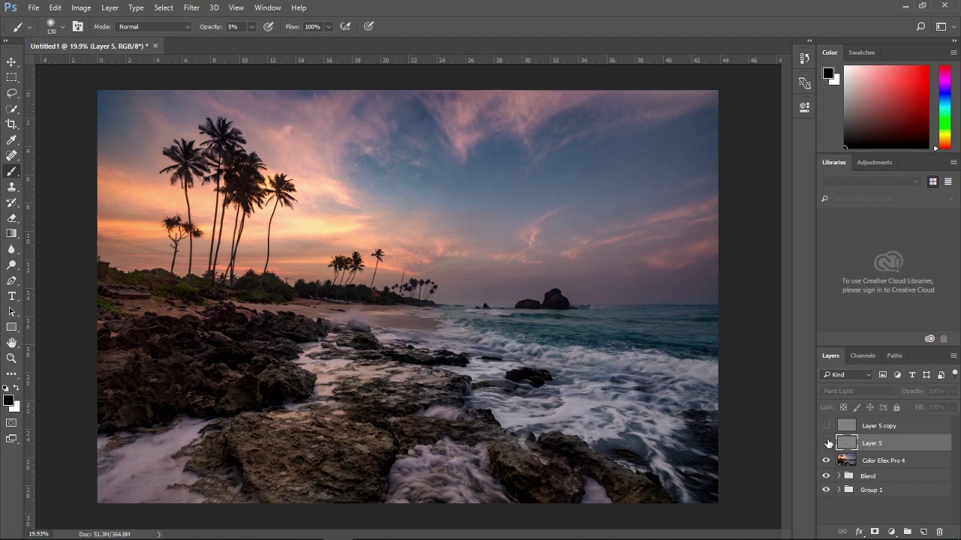
pyautogui.click(827, 443)
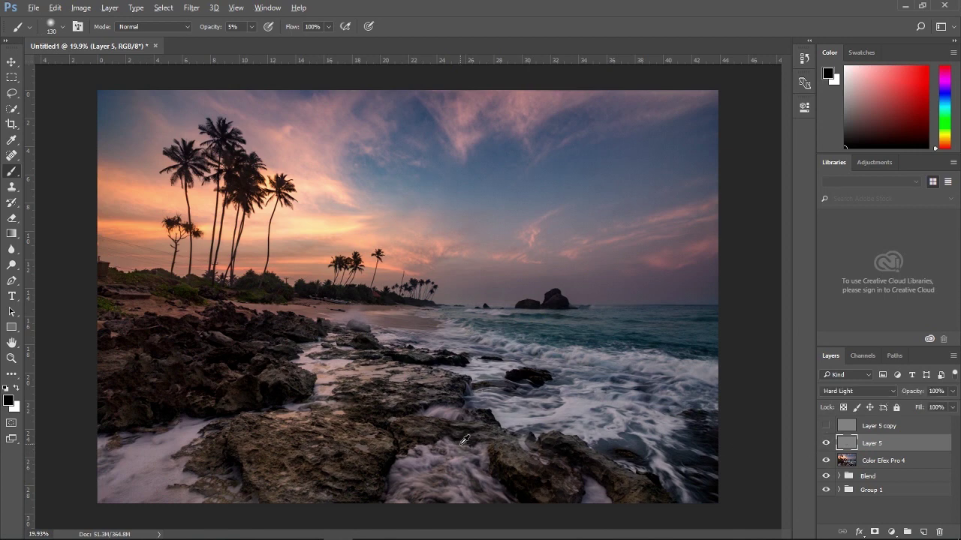
# Step: Swap the colours so white becomes the foreground painting colour
pyautogui.scroll(-1, 462, 444)
pyautogui.scroll(1, 464, 441)
pyautogui.press('x')
# Step: Set Layer 5's blend mode to Soft Light and toggle its visibility to compare
pyautogui.click(877, 389)
pyautogui.click(856, 274)
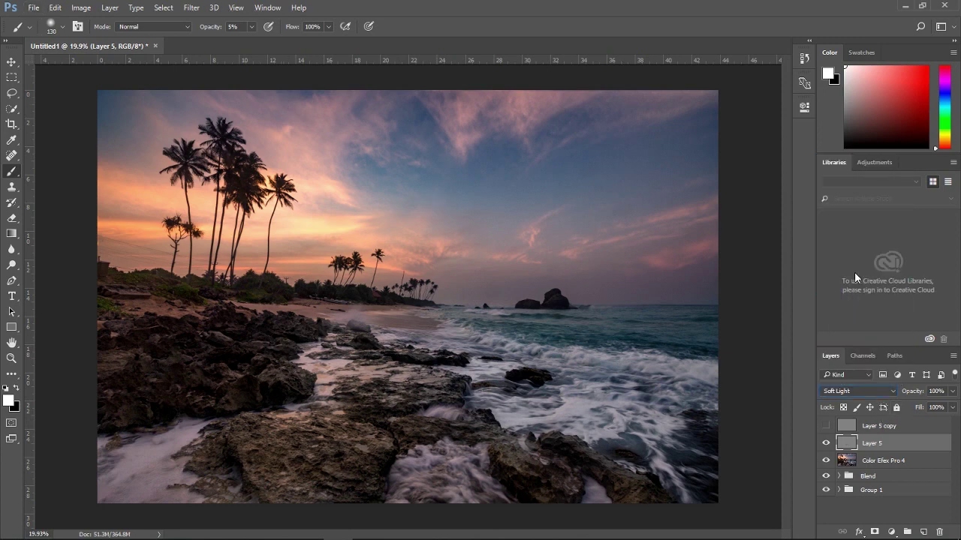
pyautogui.click(829, 444)
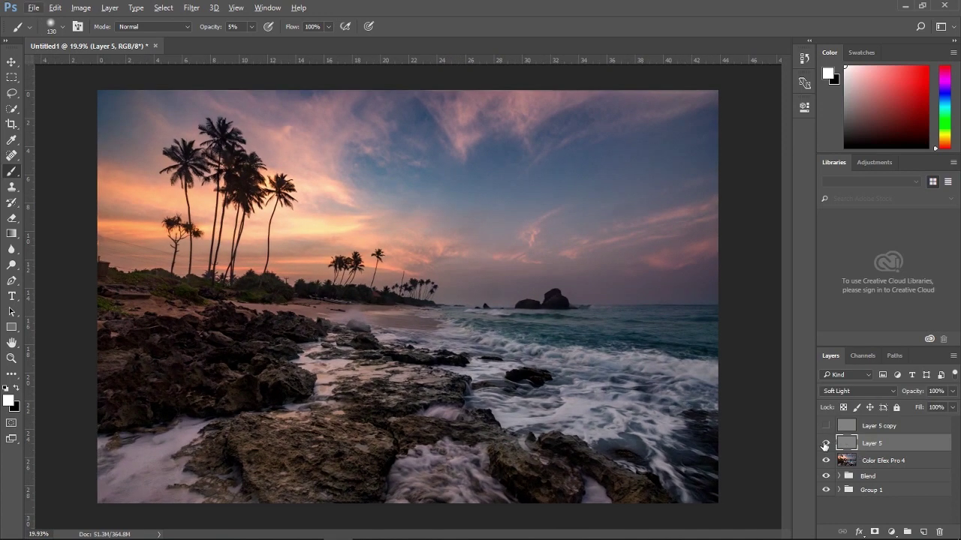
pyautogui.click(827, 443)
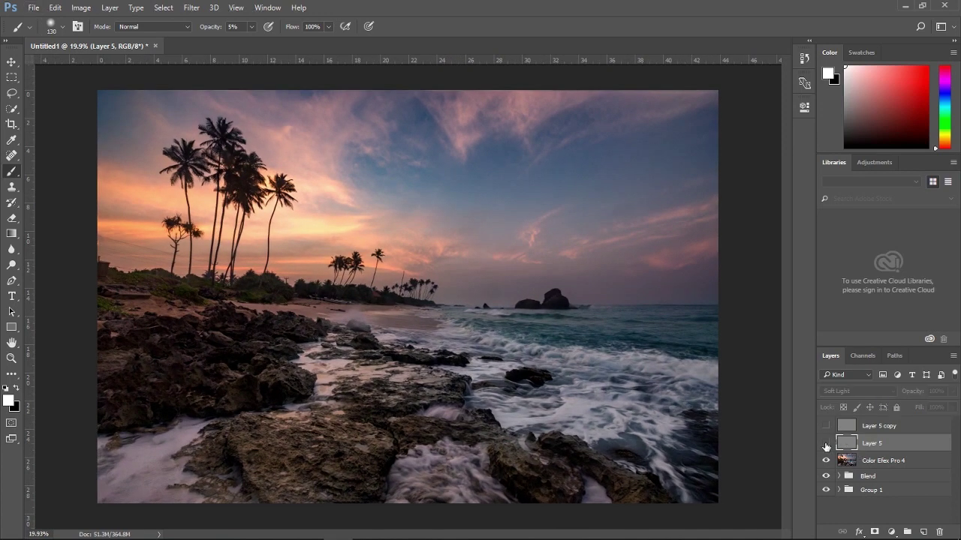
pyautogui.click(827, 444)
pyautogui.click(827, 444)
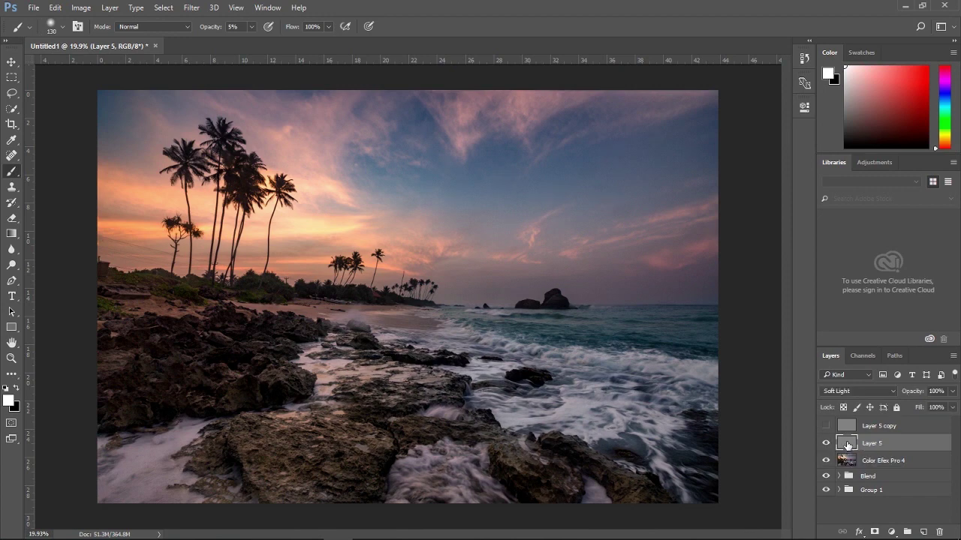
# Step: Return Layer 5 to Hard Light and brush faint light strokes over the surf and rocks
pyautogui.click(858, 387)
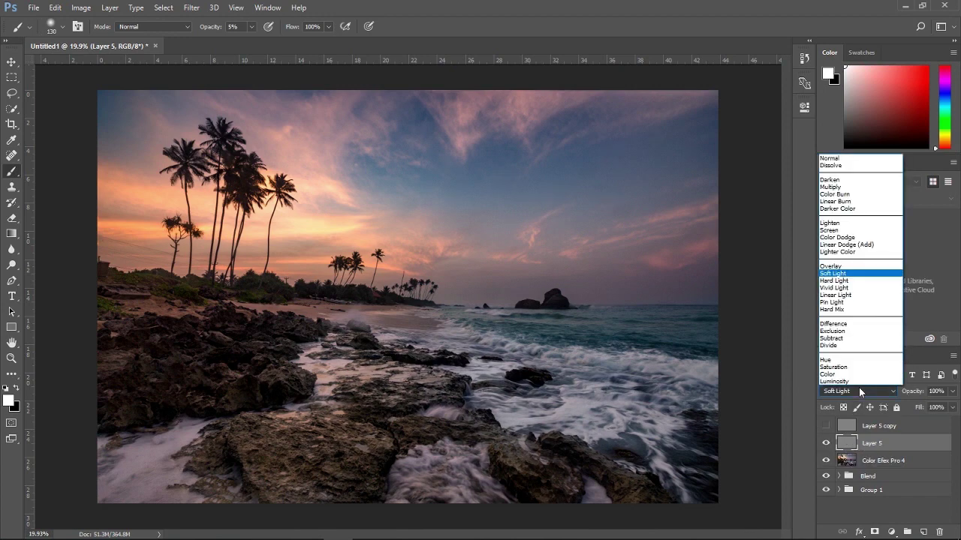
pyautogui.click(857, 280)
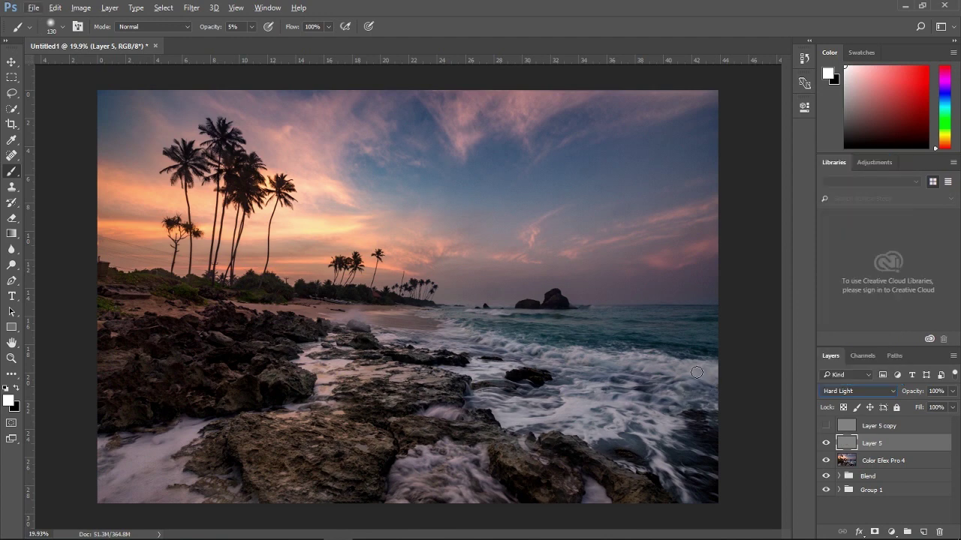
pyautogui.moveTo(710, 389); pyautogui.dragTo(692, 372)
pyautogui.moveTo(503, 350)
pyautogui.mouseDown()
pyautogui.moveTo(644, 417)
pyautogui.moveTo(601, 391)
pyautogui.moveTo(487, 361)
pyautogui.moveTo(590, 496)
pyautogui.mouseUp()
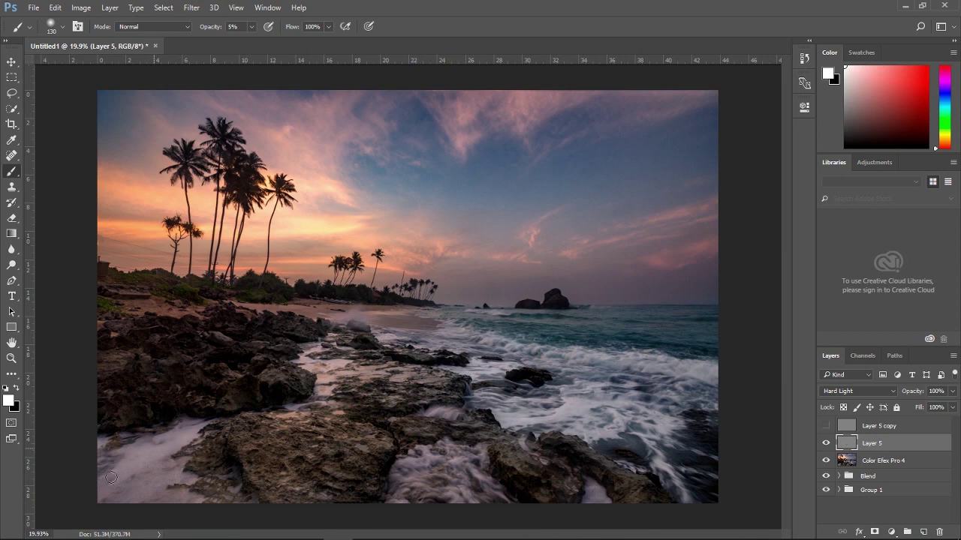
pyautogui.scroll(-2, 426, 427)
pyautogui.scroll(2, 426, 427)
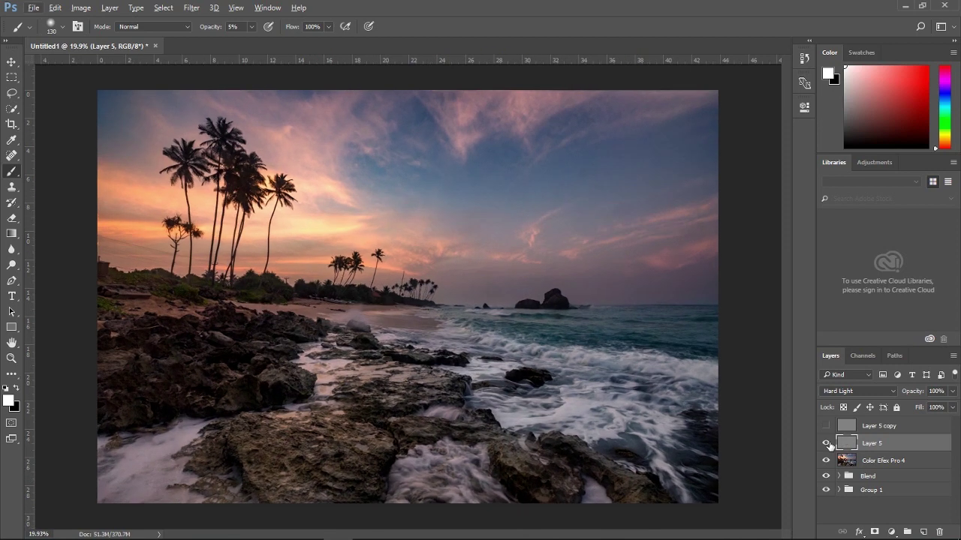
# Step: Switch Layer 5 back to Soft Light and compare the image with it hidden and shown
pyautogui.click(869, 391)
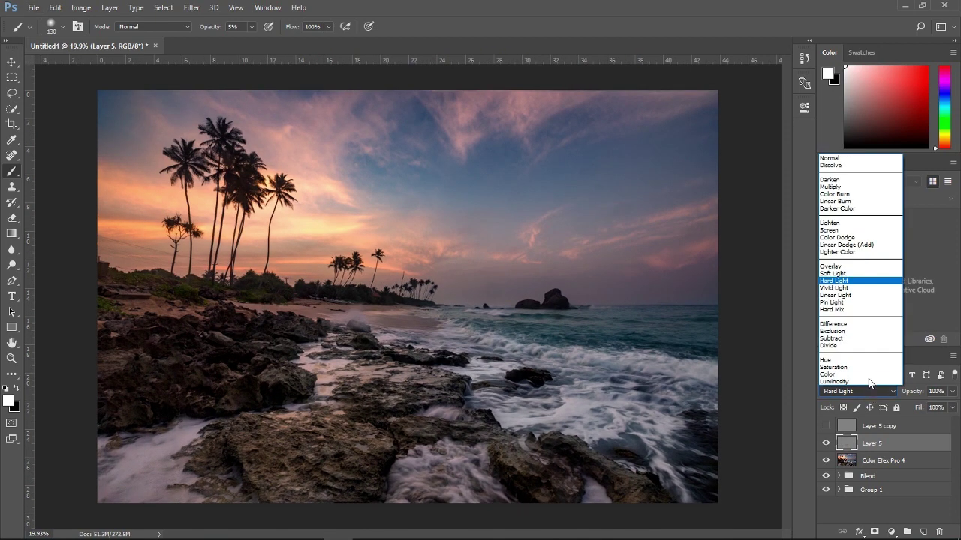
pyautogui.click(863, 273)
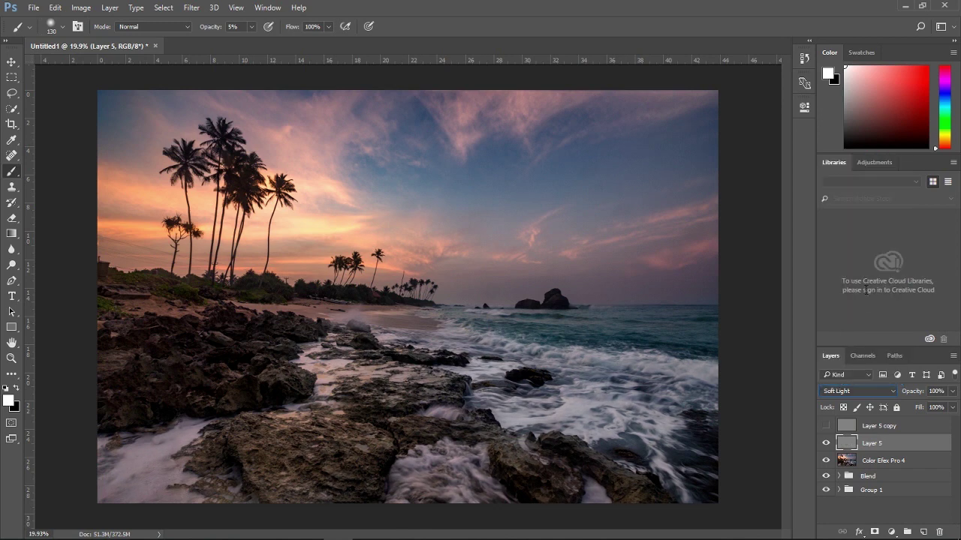
pyautogui.click(826, 444)
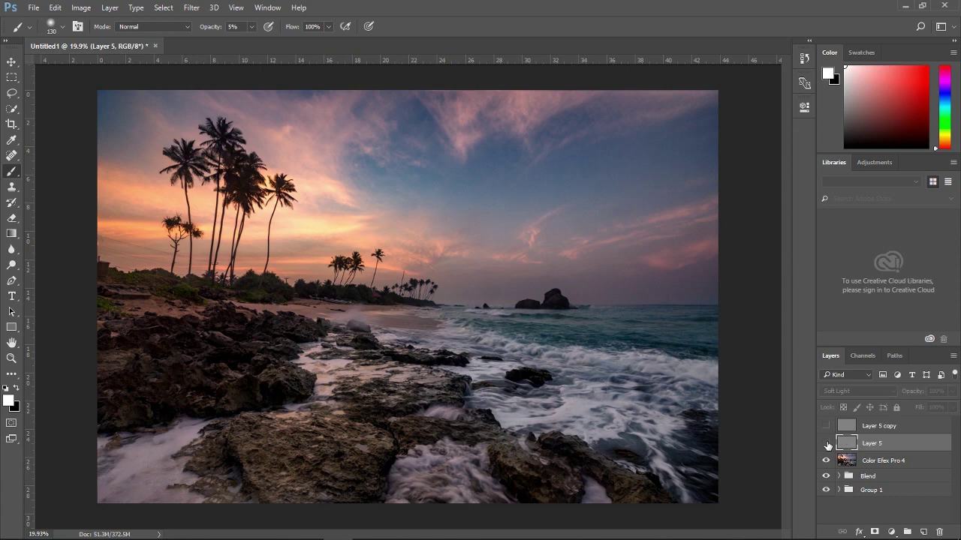
pyautogui.click(826, 443)
pyautogui.click(826, 443)
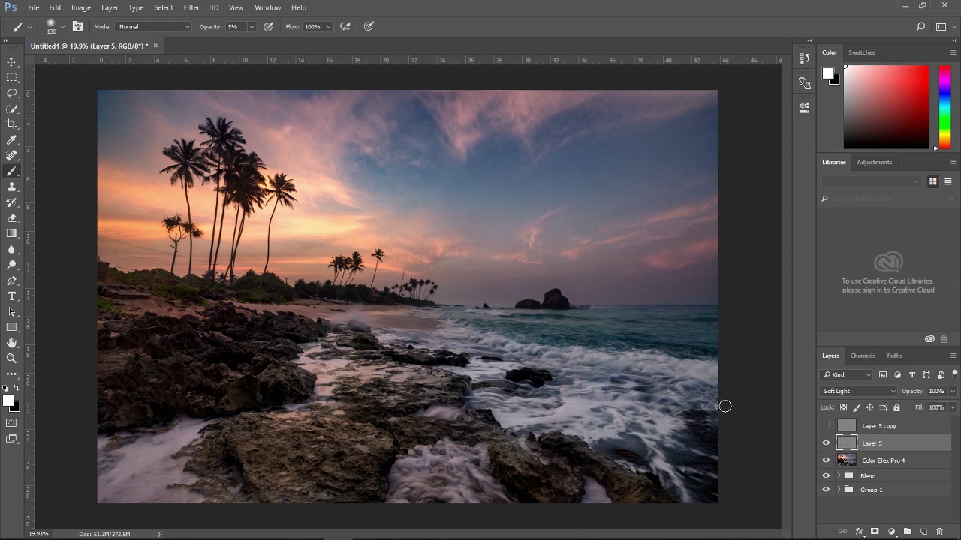
pyautogui.scroll(1, 622, 394)
pyautogui.scroll(-1, 623, 394)
# Step: Delete Layer 5 copy in the trash and create a new layer group
pyautogui.click(826, 426)
pyautogui.moveTo(879, 429); pyautogui.dragTo(939, 531)
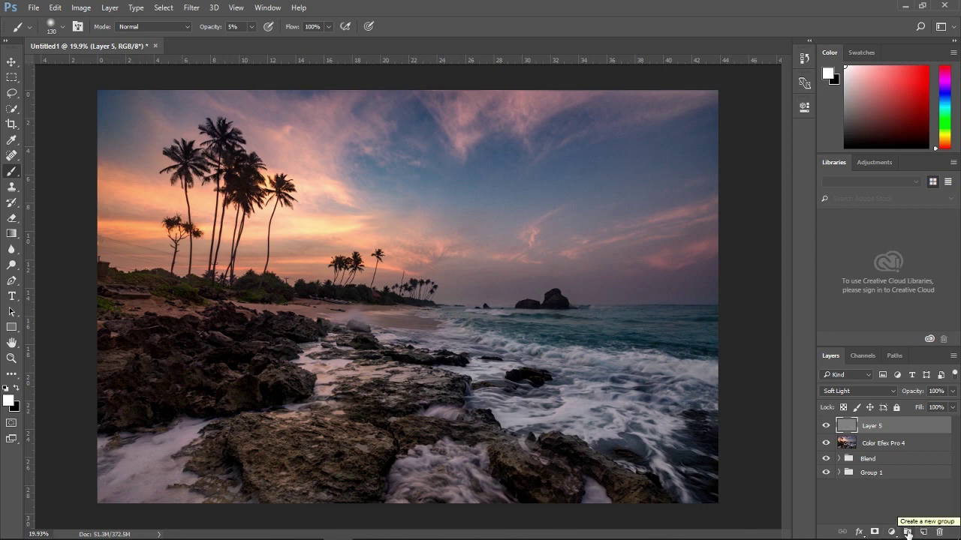
pyautogui.click(907, 533)
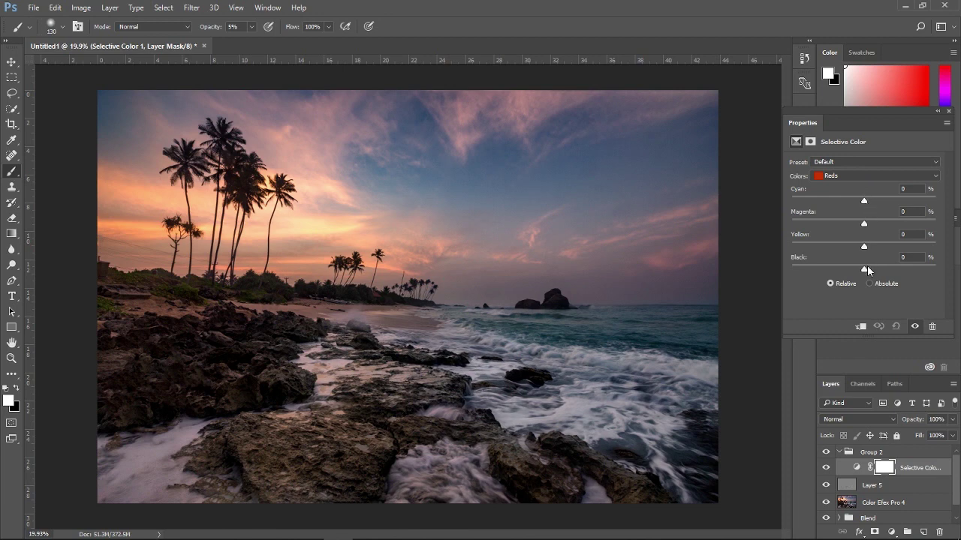
# Step: In Selective Color Blues, add a little Yellow and set Black to +5
pyautogui.click(853, 174)
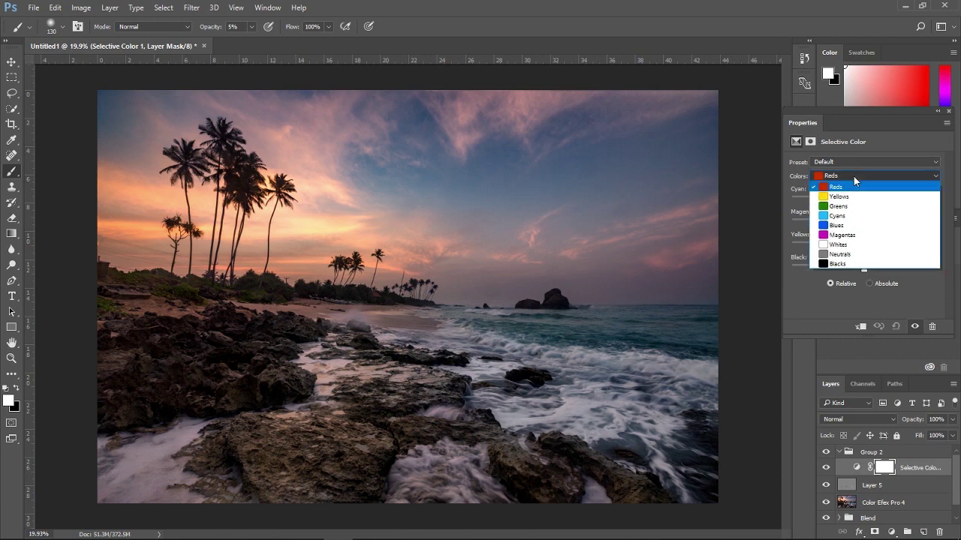
pyautogui.click(853, 226)
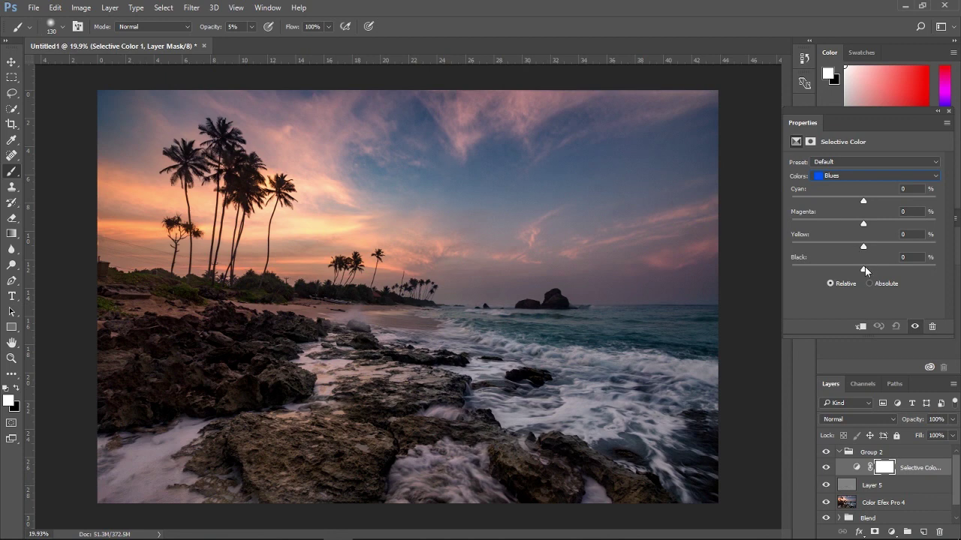
pyautogui.moveTo(864, 269); pyautogui.dragTo(866, 274)
pyautogui.moveTo(864, 249)
pyautogui.mouseDown()
pyautogui.moveTo(917, 246)
pyautogui.moveTo(813, 253)
pyautogui.moveTo(863, 254)
pyautogui.mouseUp()
pyautogui.moveTo(870, 270); pyautogui.dragTo(868, 272)
# Step: Switch to the Blacks range and fine-tune its Black and Yellow sliders
pyautogui.click(848, 175)
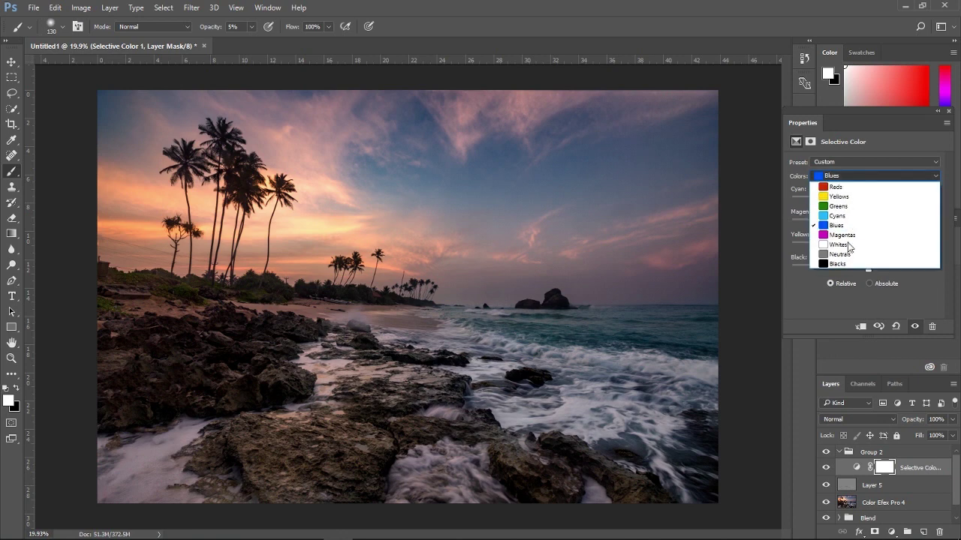
pyautogui.click(846, 264)
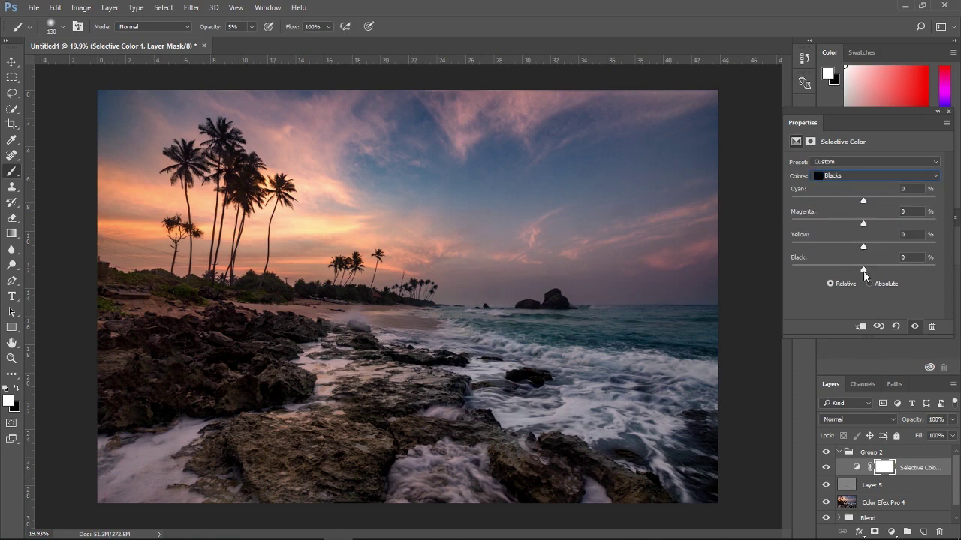
pyautogui.moveTo(864, 272); pyautogui.dragTo(866, 271)
pyautogui.moveTo(864, 272); pyautogui.dragTo(863, 273)
pyautogui.moveTo(862, 244)
pyautogui.mouseDown()
pyautogui.moveTo(851, 252)
pyautogui.moveTo(898, 247)
pyautogui.moveTo(863, 262)
pyautogui.mouseUp()
pyautogui.moveTo(863, 262); pyautogui.dragTo(862, 265)
pyautogui.moveTo(862, 247); pyautogui.dragTo(866, 253)
# Step: Set Black in the Selective Color Whites range to +8
pyautogui.click(848, 177)
pyautogui.click(856, 245)
pyautogui.moveTo(863, 270)
pyautogui.mouseDown()
pyautogui.moveTo(899, 278)
pyautogui.moveTo(860, 279)
pyautogui.moveTo(878, 283)
pyautogui.mouseUp()
pyautogui.moveTo(877, 271); pyautogui.dragTo(874, 271)
# Step: Switch to the Yellows range and try its Black slider, leaving it at 0
pyautogui.click(842, 177)
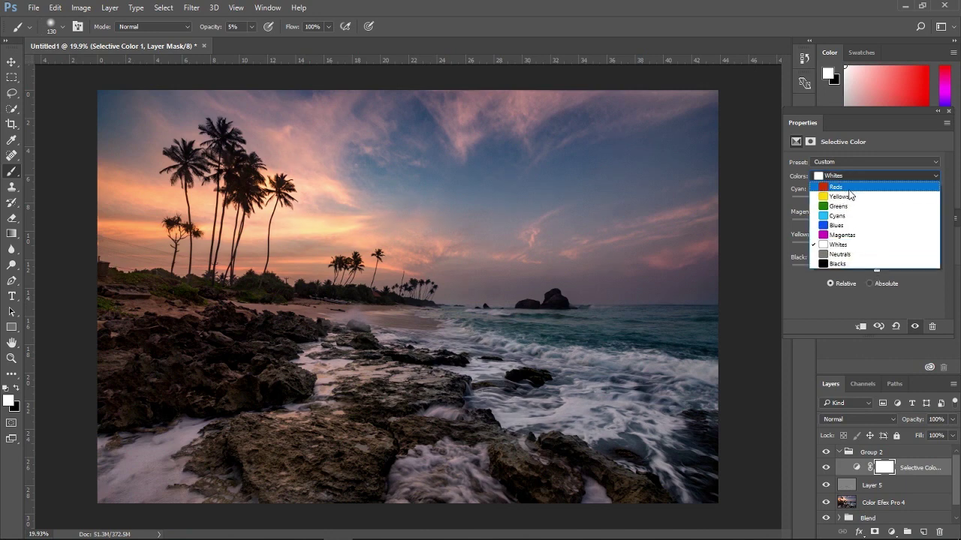
pyautogui.click(838, 196)
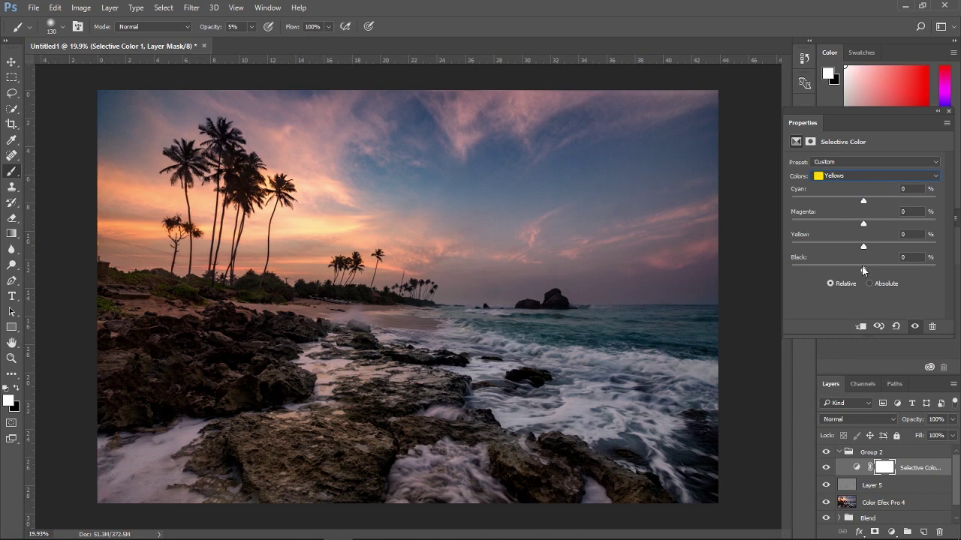
pyautogui.moveTo(863, 271)
pyautogui.mouseDown()
pyautogui.moveTo(850, 273)
pyautogui.moveTo(900, 274)
pyautogui.moveTo(818, 273)
pyautogui.moveTo(883, 277)
pyautogui.moveTo(841, 279)
pyautogui.moveTo(878, 283)
pyautogui.moveTo(861, 283)
pyautogui.mouseUp()
# Step: Close the Selective Color properties and compare the image with the adjustment off and on
pyautogui.click(949, 112)
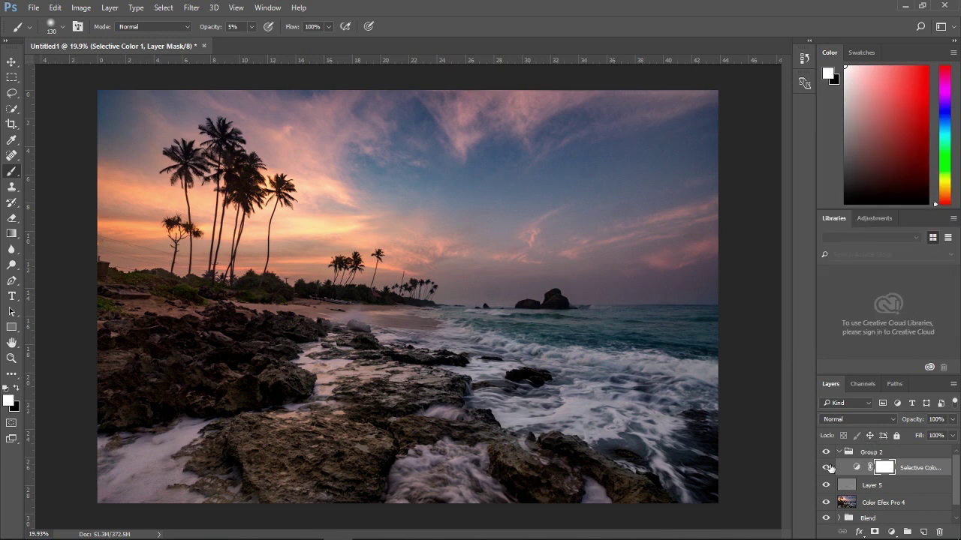
pyautogui.click(825, 468)
pyautogui.click(826, 469)
pyautogui.click(825, 469)
# Step: Add an Exposure adjustment layer with its Offset nudged just below zero
pyautogui.click(890, 531)
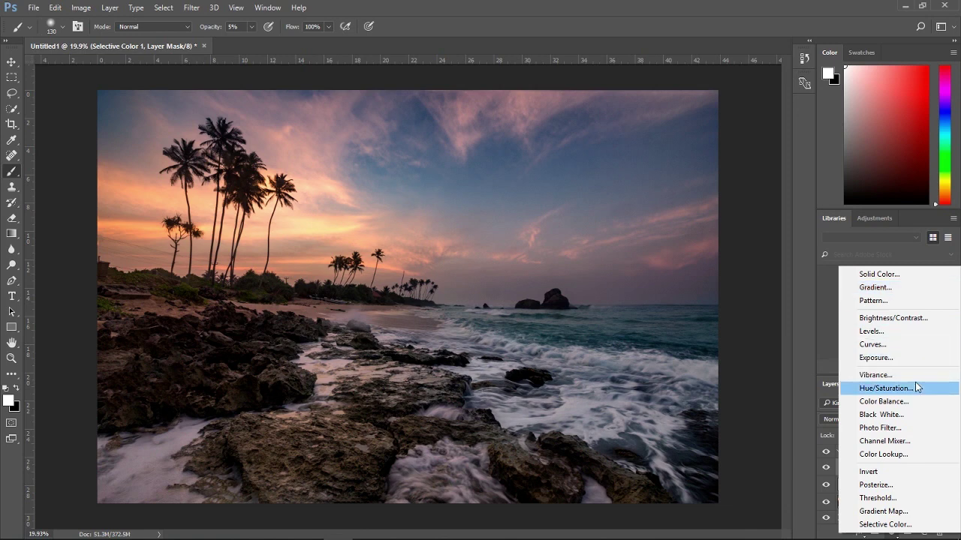
pyautogui.click(908, 365)
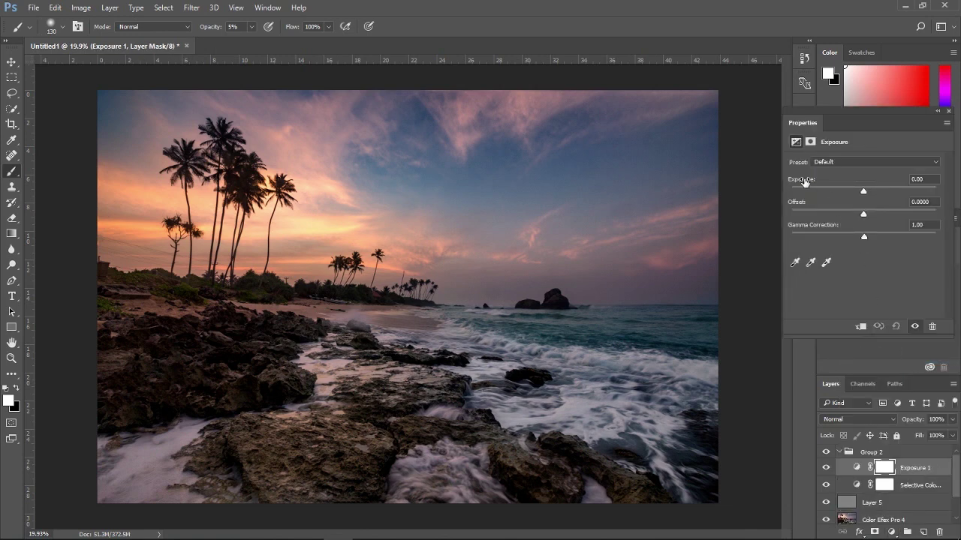
pyautogui.moveTo(805, 205); pyautogui.dragTo(766, 207)
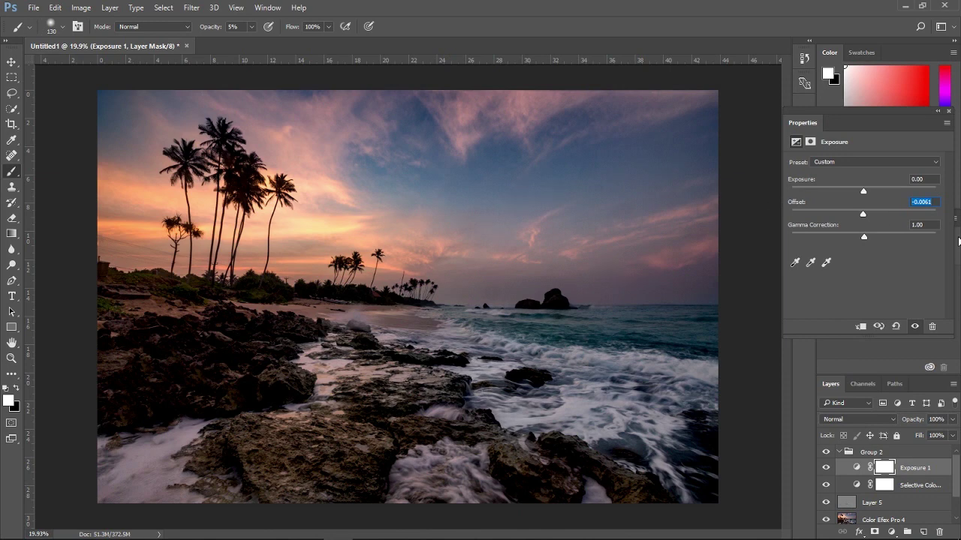
pyautogui.write('0')
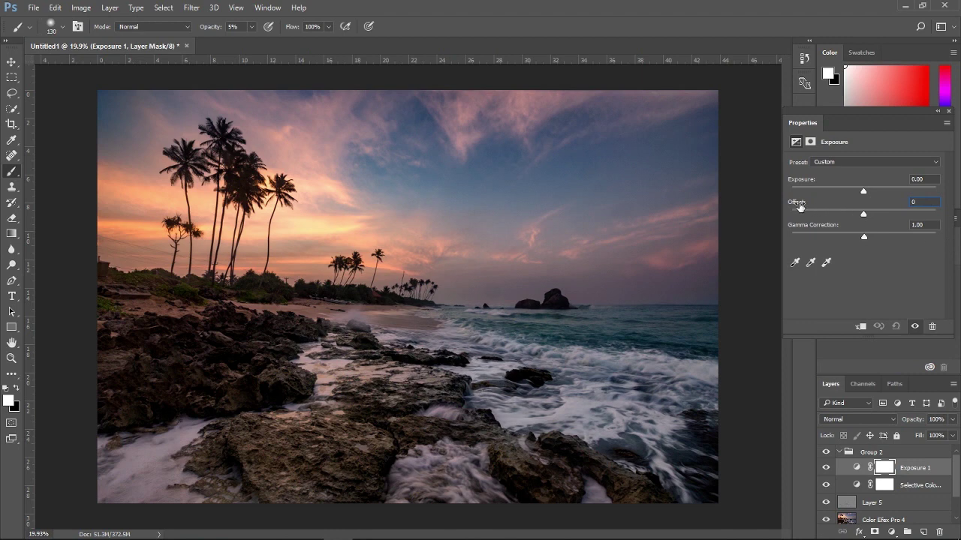
pyautogui.moveTo(799, 207); pyautogui.dragTo(796, 207)
# Step: Raise Exposure to +0.37 and compare the image with and without it
pyautogui.moveTo(805, 182); pyautogui.dragTo(824, 183)
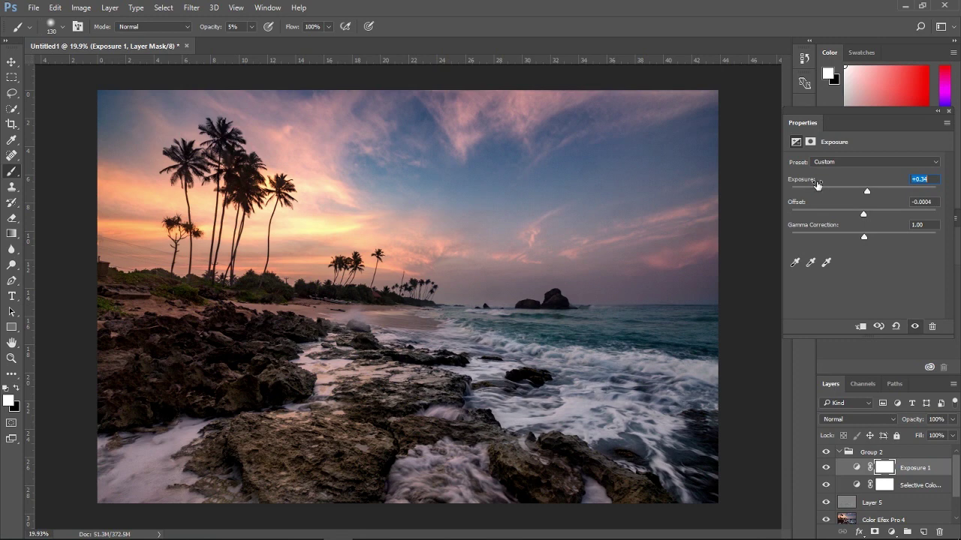
pyautogui.moveTo(811, 183); pyautogui.dragTo(813, 183)
pyautogui.click(915, 327)
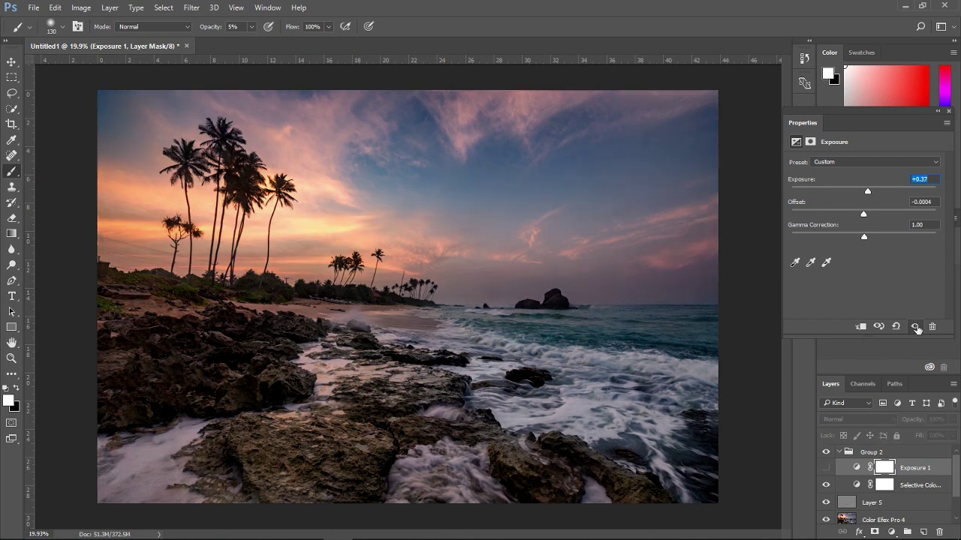
pyautogui.click(915, 326)
pyautogui.click(915, 326)
pyautogui.click(915, 326)
pyautogui.click(915, 327)
pyautogui.click(915, 326)
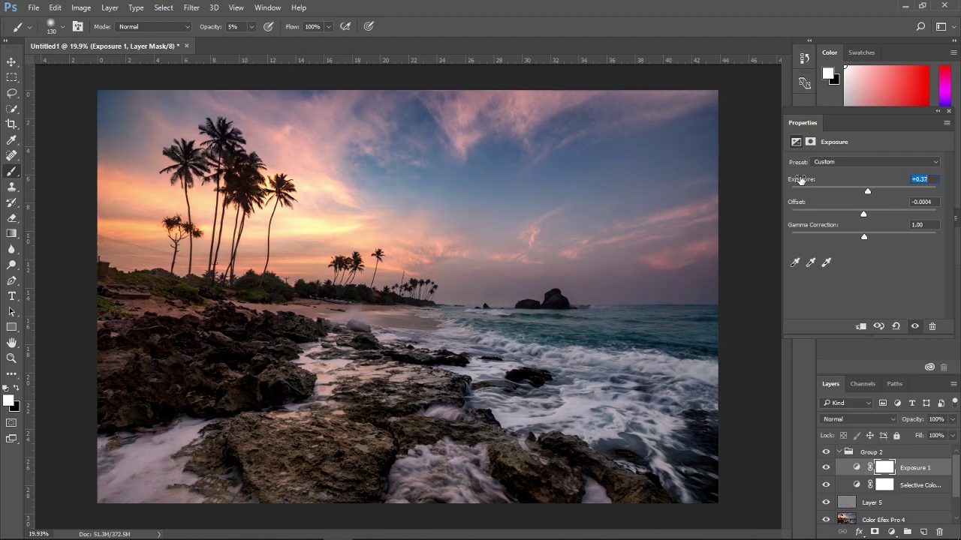
# Step: Bump Exposure to about +0.41, close its properties and compare before and after
pyautogui.moveTo(800, 180); pyautogui.dragTo(803, 184)
pyautogui.click(913, 326)
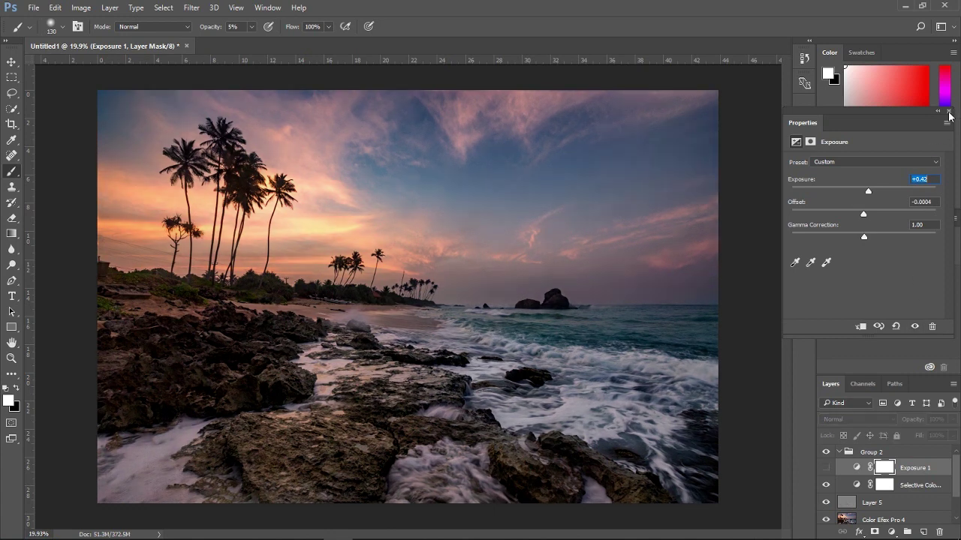
pyautogui.click(949, 113)
pyautogui.click(827, 468)
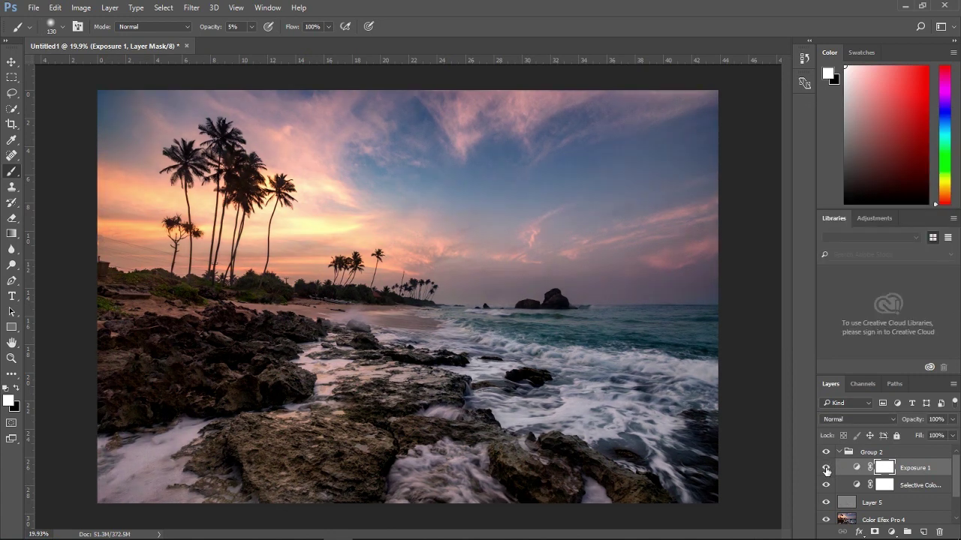
pyautogui.click(826, 469)
pyautogui.click(826, 469)
pyautogui.click(826, 469)
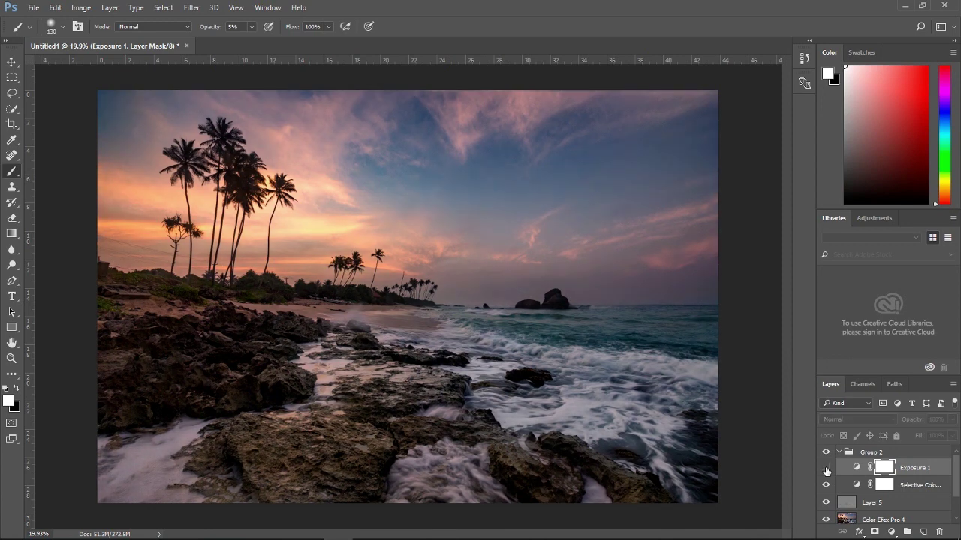
pyautogui.click(826, 469)
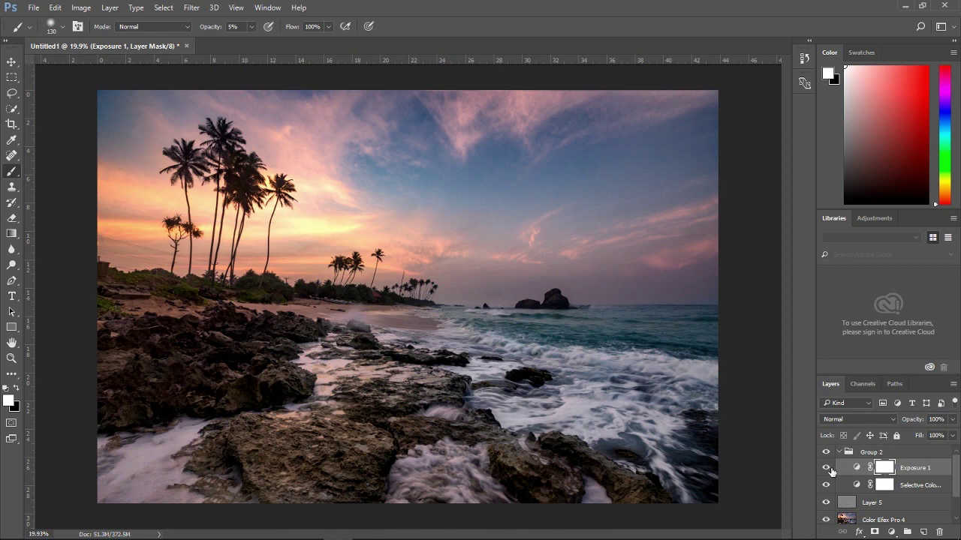
pyautogui.click(827, 469)
pyautogui.click(827, 469)
# Step: Draw a gradient on the Exposure 1 mask from the bottom rocks to the horizon, then compare
pyautogui.click(12, 235)
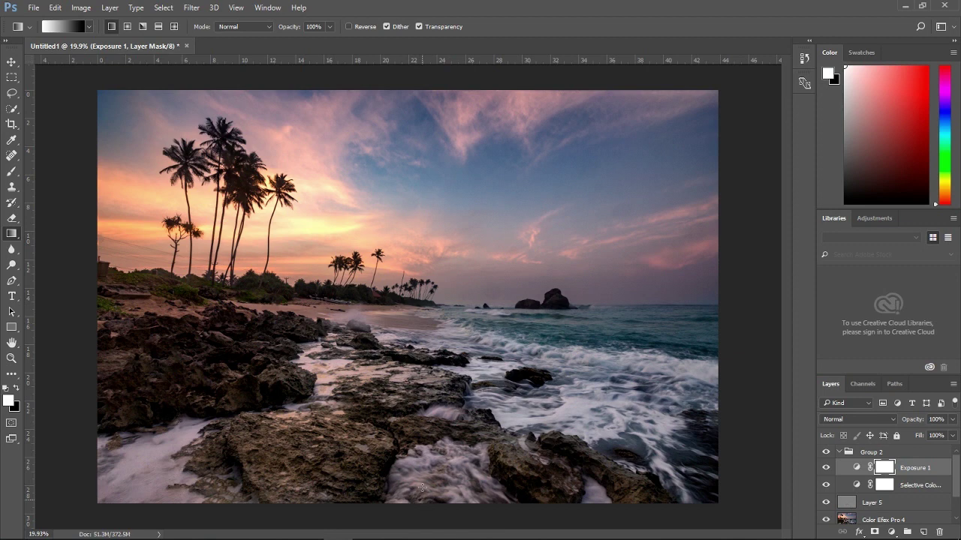
pyautogui.moveTo(423, 501); pyautogui.dragTo(425, 270)
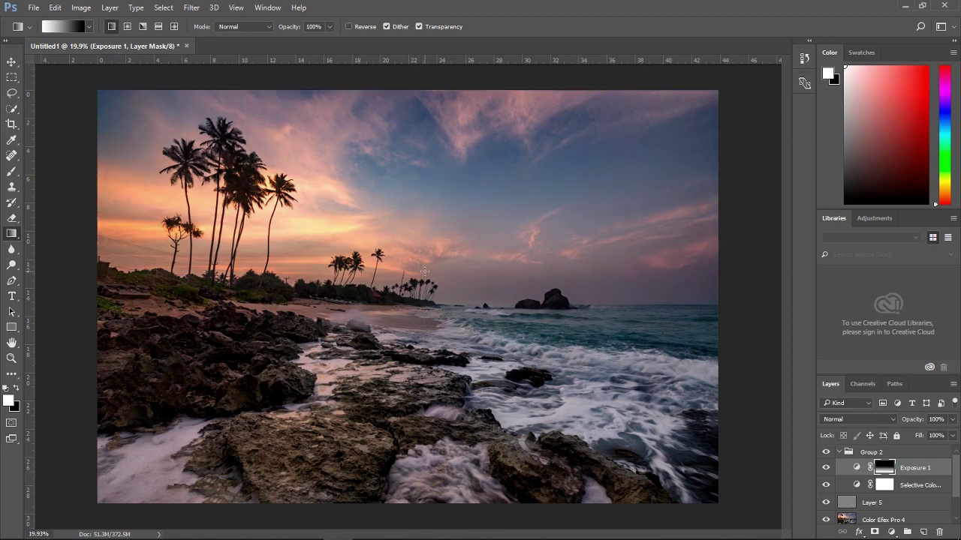
pyautogui.moveTo(446, 397); pyautogui.dragTo(445, 281)
pyautogui.moveTo(438, 468); pyautogui.dragTo(435, 286)
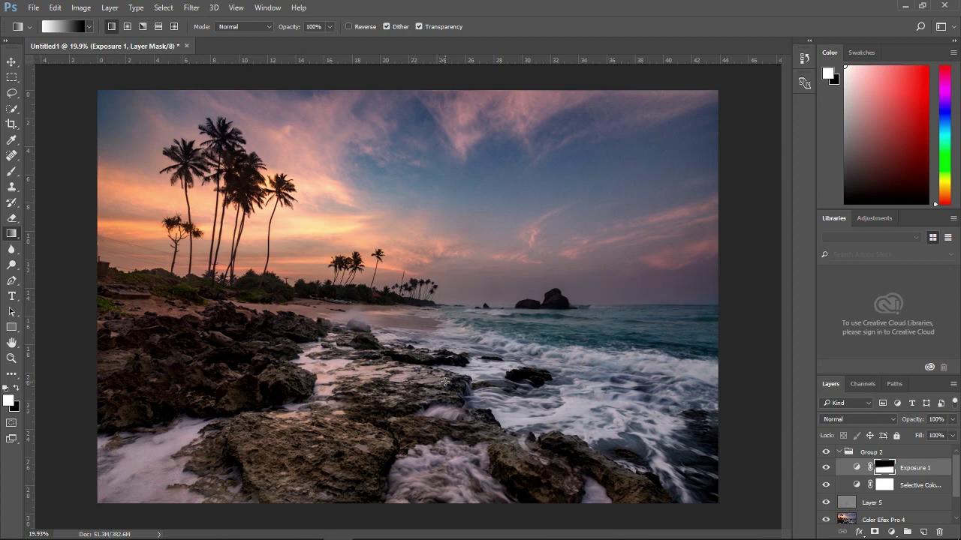
pyautogui.moveTo(445, 382); pyautogui.dragTo(444, 273)
pyautogui.moveTo(450, 351); pyautogui.dragTo(450, 266)
pyautogui.click(826, 467)
# Step: Add a Brightness/Contrast adjustment layer with slightly raised contrast
pyautogui.click(891, 532)
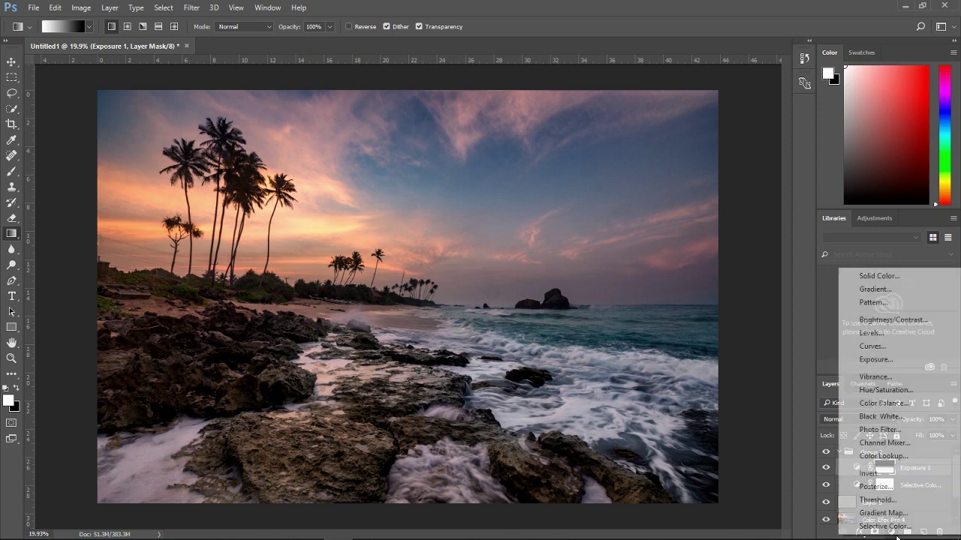
pyautogui.click(918, 320)
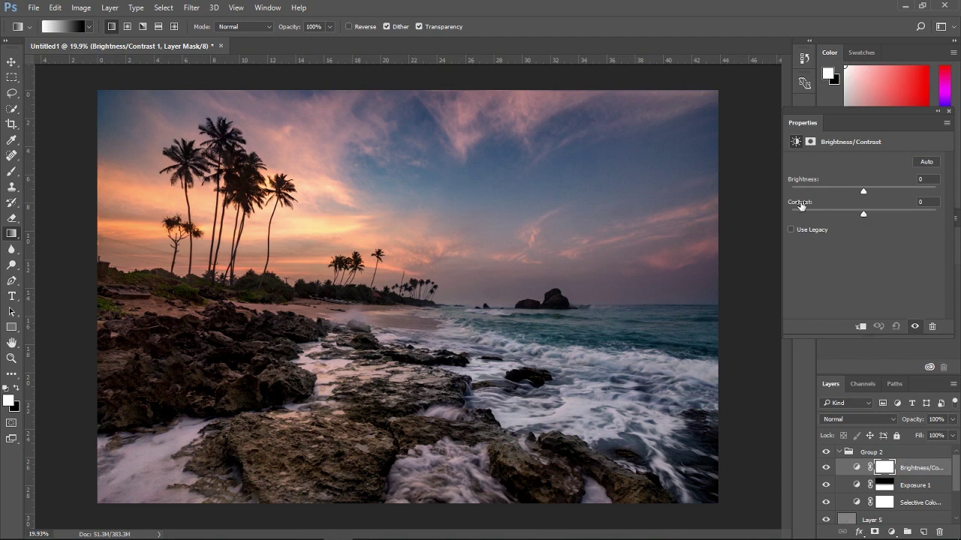
pyautogui.moveTo(800, 206); pyautogui.dragTo(804, 208)
pyautogui.click(938, 112)
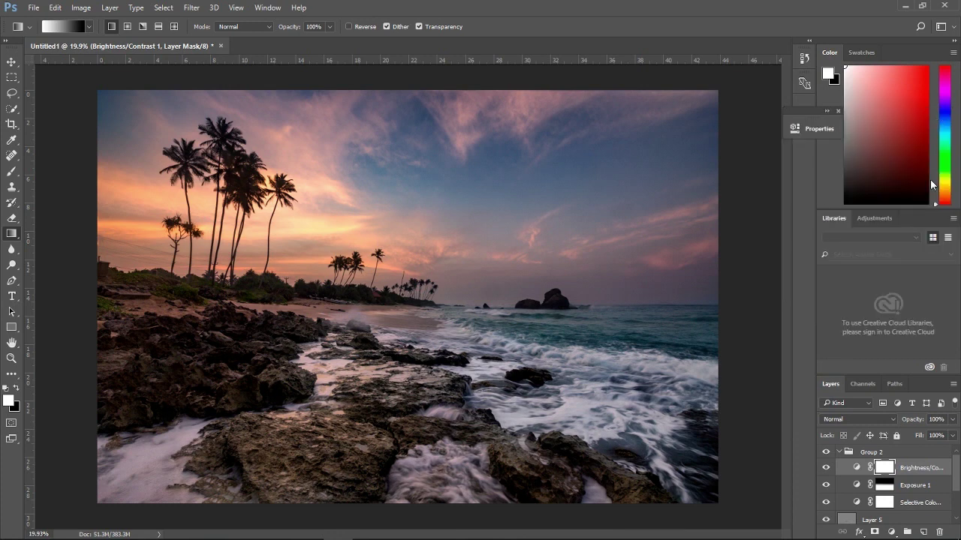
# Step: Collapse Group 2 and hide then show it to compare
pyautogui.click(839, 452)
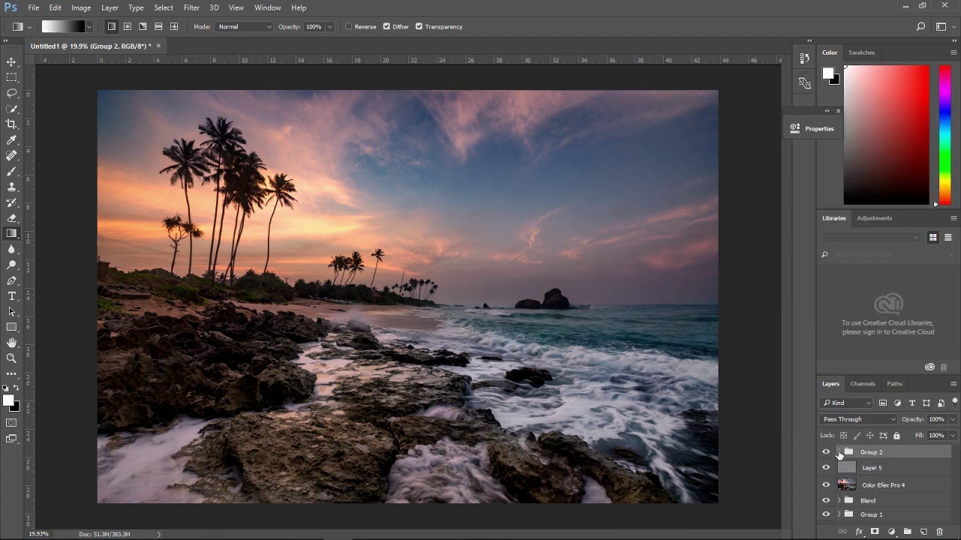
pyautogui.click(826, 452)
pyautogui.click(826, 452)
# Step: Stamp all visible layers into a new top layer and desaturate it
pyautogui.click(827, 452)
pyautogui.hotkey('ctrl', 'shift', 'alt', 'e')
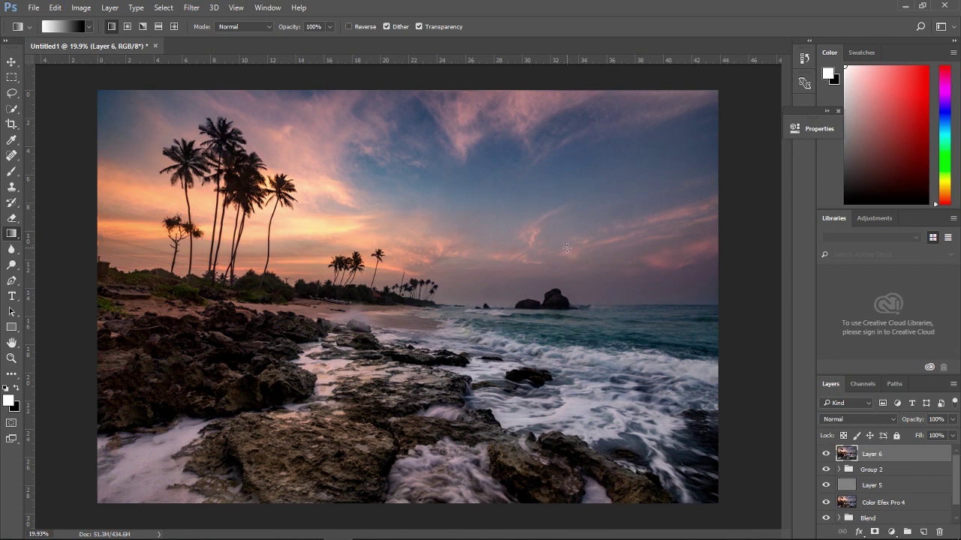
pyautogui.hotkey('ctrl', 'shift', 'u')
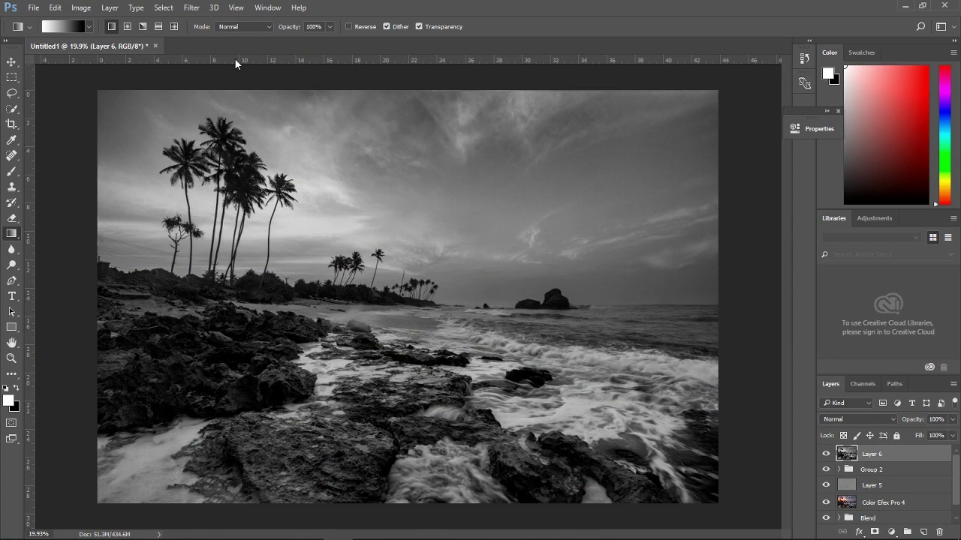
# Step: Apply High Pass at 4 px radius to Layer 6 and blend it as Overlay
pyautogui.click(191, 7)
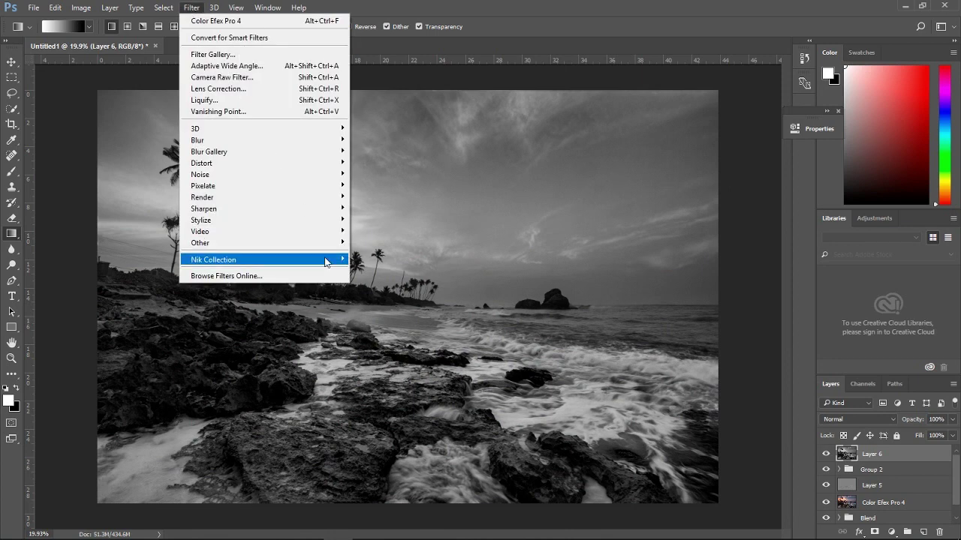
pyautogui.moveTo(200, 243)
pyautogui.click(373, 255)
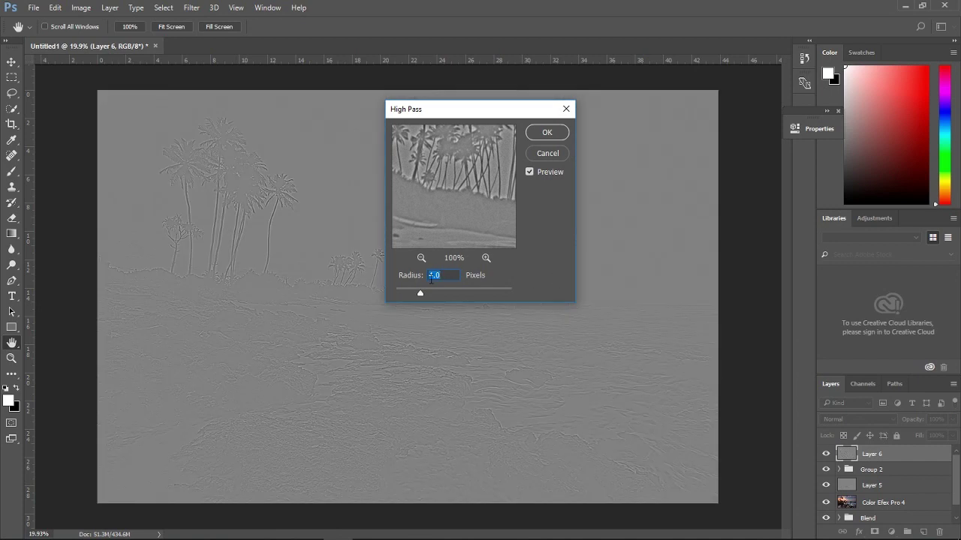
pyautogui.click(547, 132)
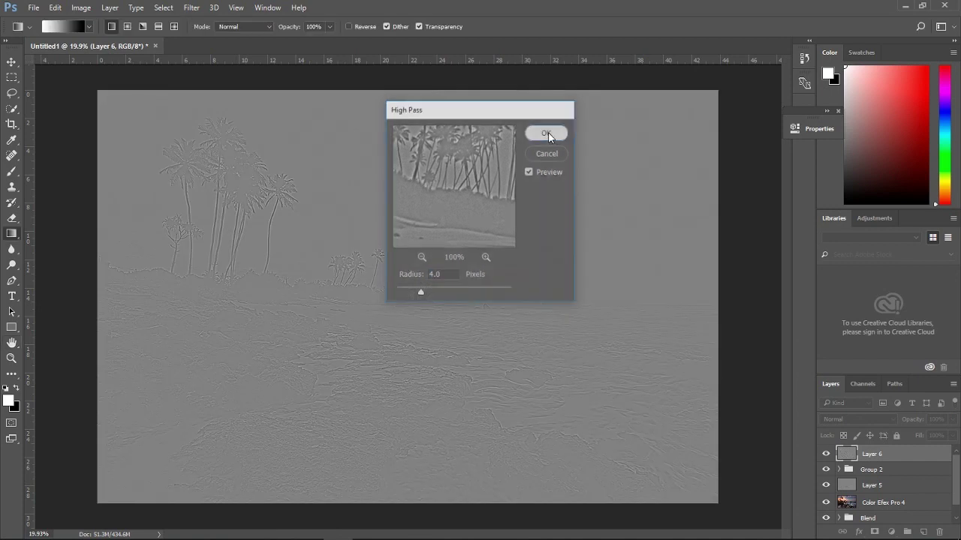
pyautogui.click(884, 420)
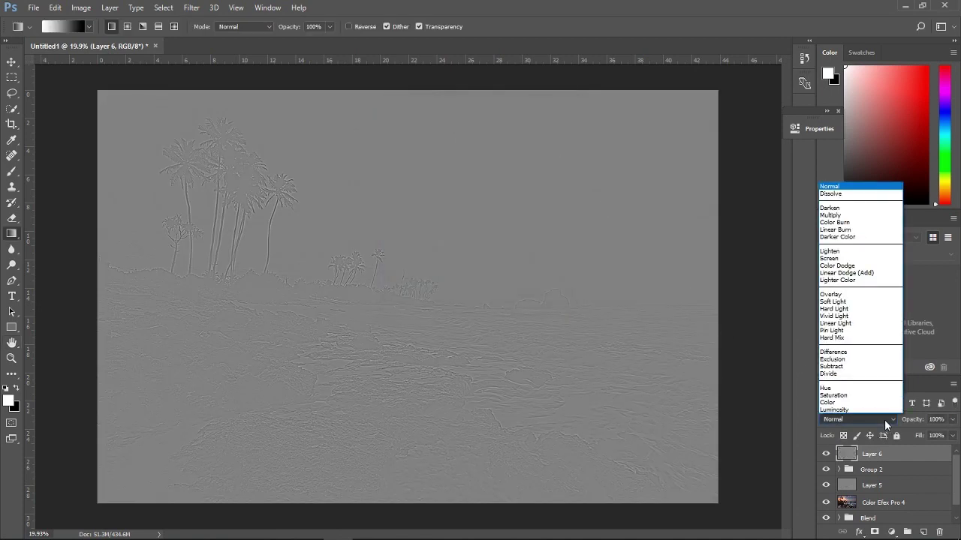
pyautogui.click(857, 295)
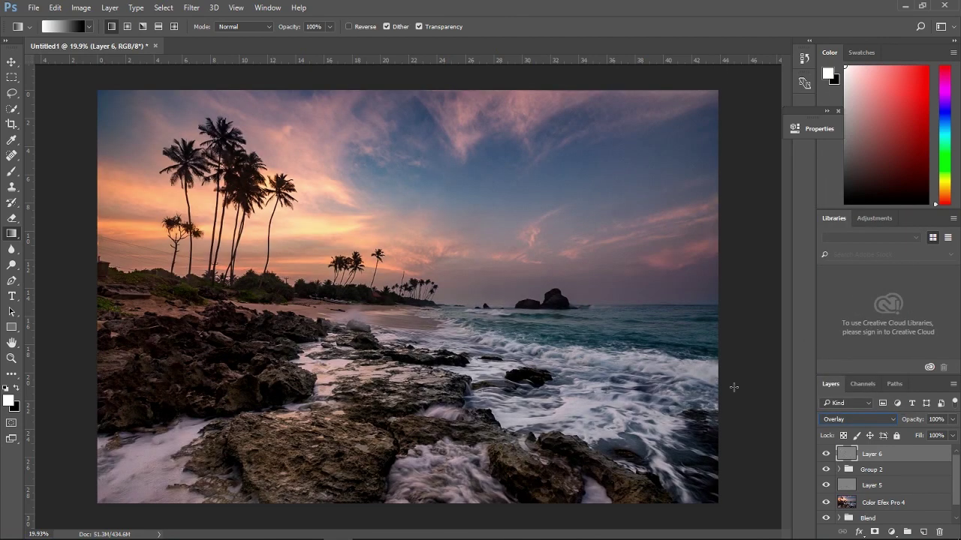
# Step: Compare Layer 6's sharpening on and off, then give it an inverted black layer mask
pyautogui.click(826, 455)
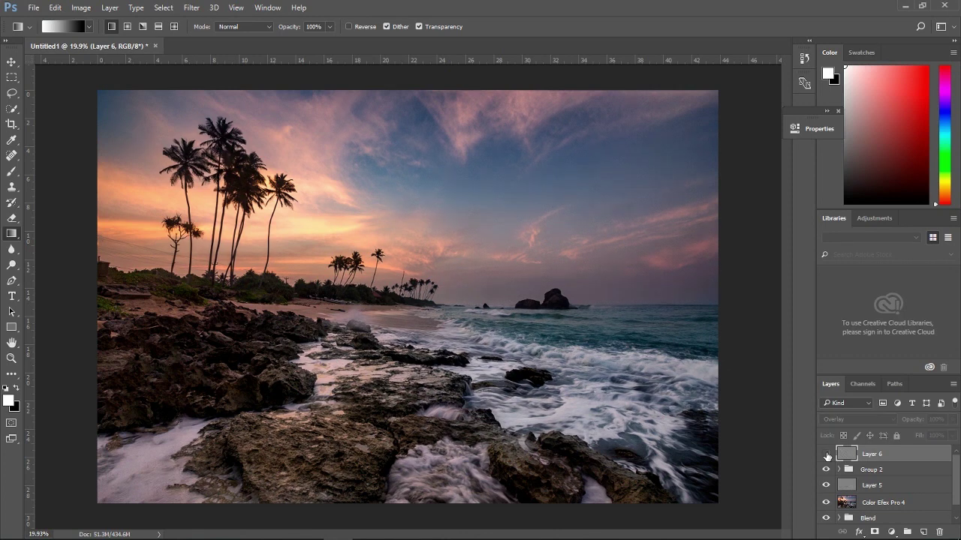
pyautogui.click(826, 454)
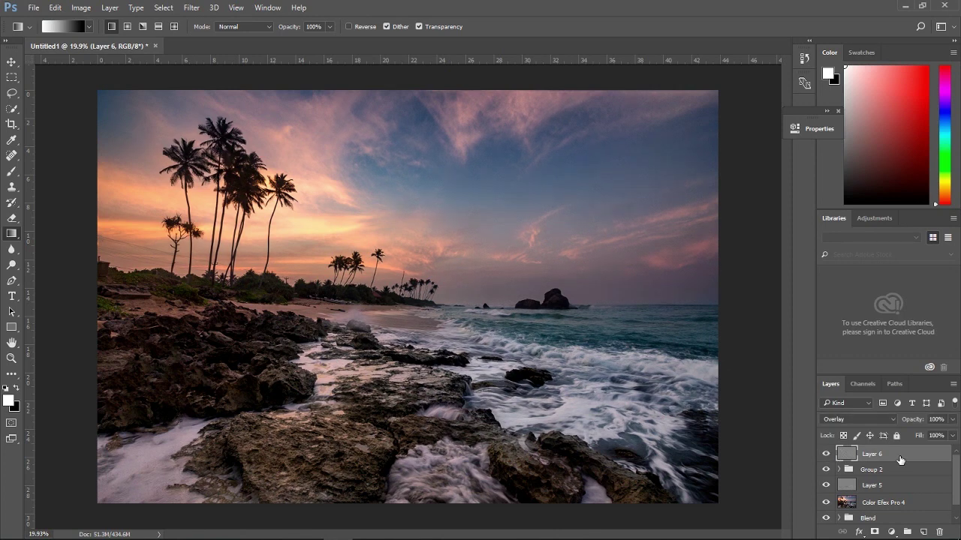
pyautogui.click(875, 532)
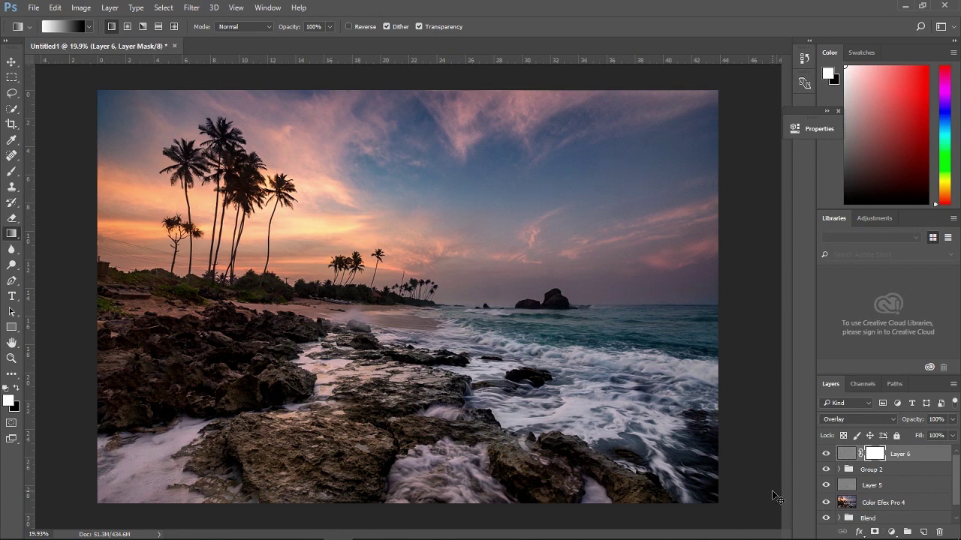
pyautogui.hotkey('ctrl', 'i')
# Step: Paint white at 100% brush opacity over the foreground rocks, enlarging the brush to about 221 px
pyautogui.press('b')
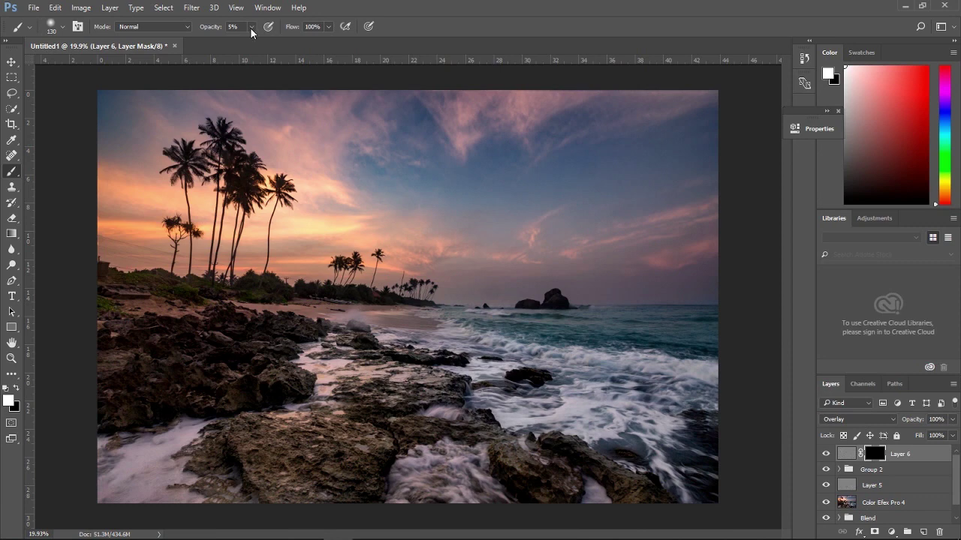
pyautogui.click(251, 28)
pyautogui.moveTo(253, 40); pyautogui.dragTo(376, 48)
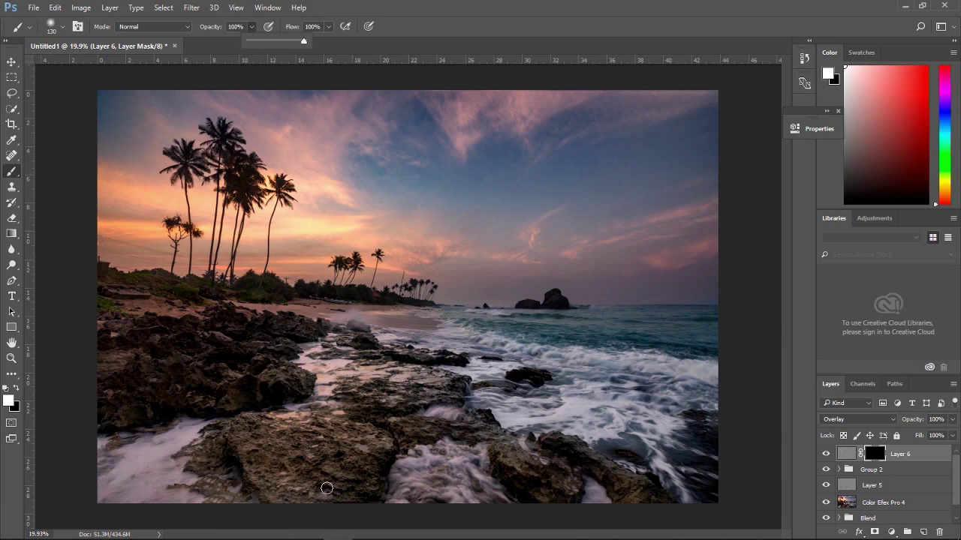
pyautogui.moveTo(302, 467); pyautogui.dragTo(316, 480)
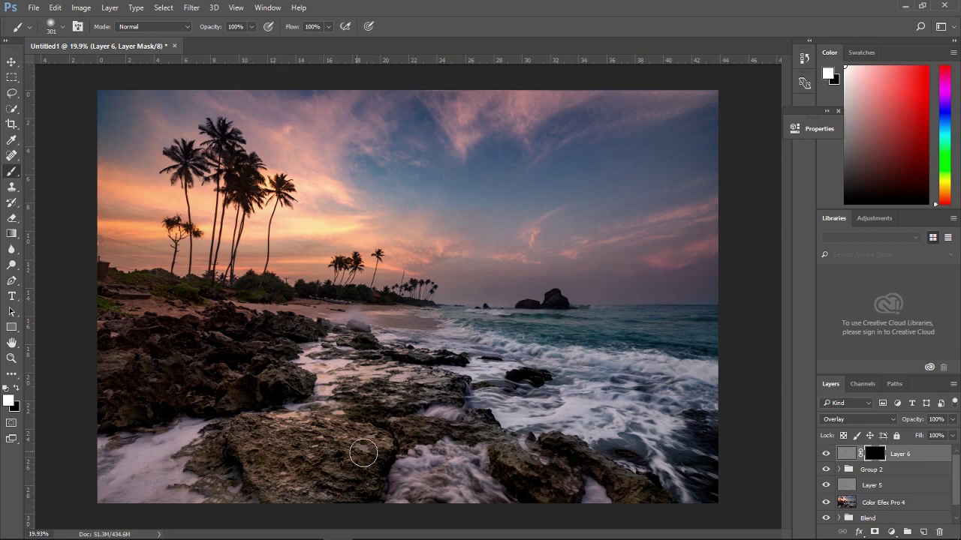
pyautogui.moveTo(246, 428)
pyautogui.mouseDown()
pyautogui.moveTo(323, 448)
pyautogui.moveTo(330, 436)
pyautogui.mouseUp()
pyautogui.keyDown('alt'); pyautogui.rightClick(281, 449); pyautogui.keyUp('alt')
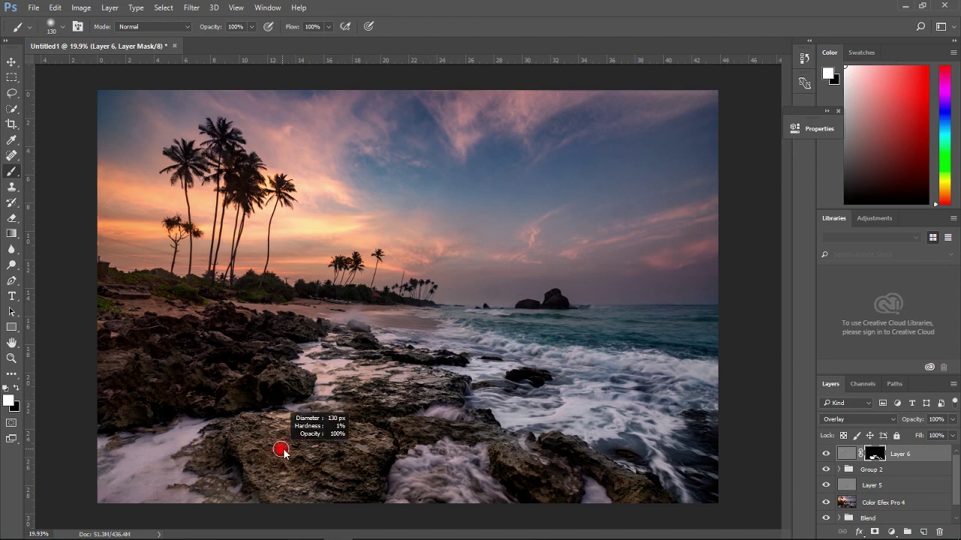
pyautogui.moveTo(280, 449); pyautogui.dragTo(279, 489)
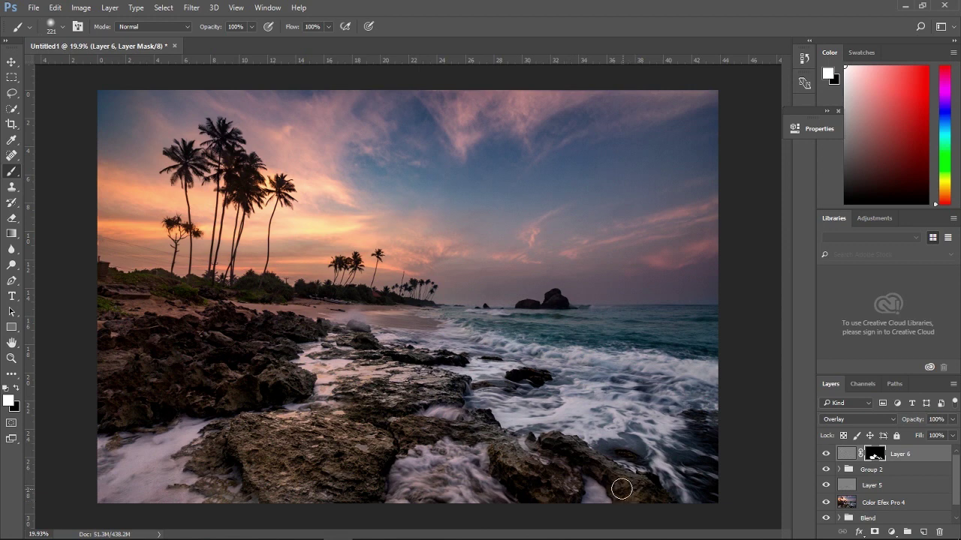
# Step: Toggle Layer 6 to compare the masked sharpening, and switch the painting colour to black
pyautogui.click(828, 455)
pyautogui.click(828, 454)
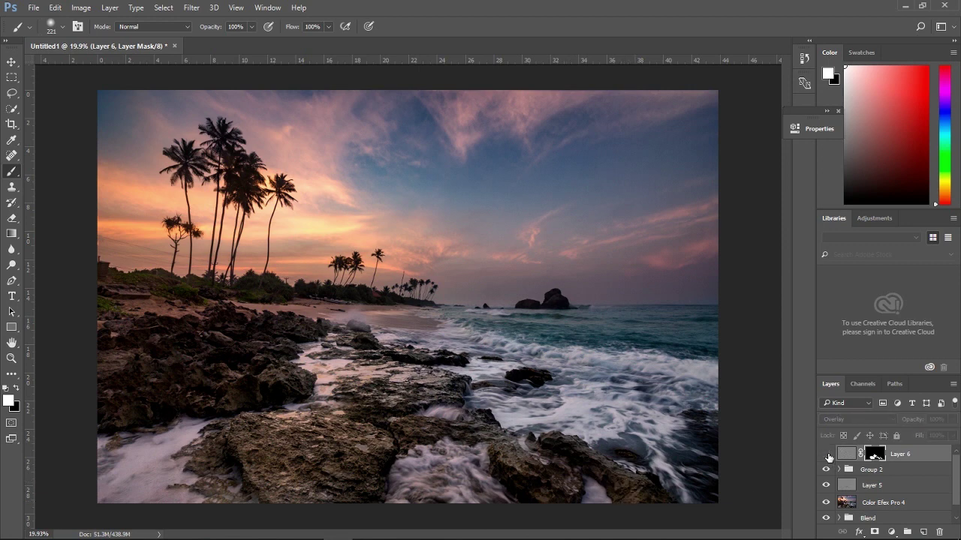
pyautogui.click(828, 456)
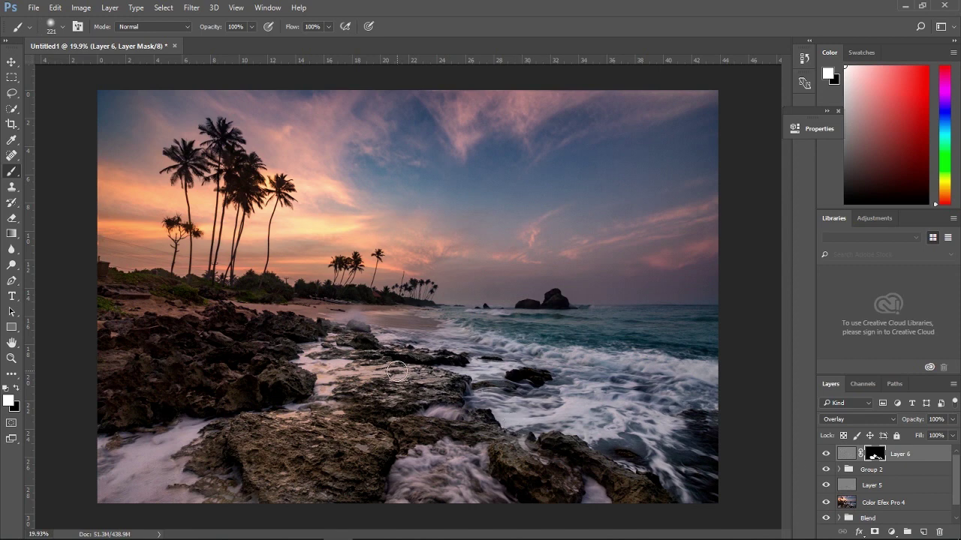
pyautogui.press('x')
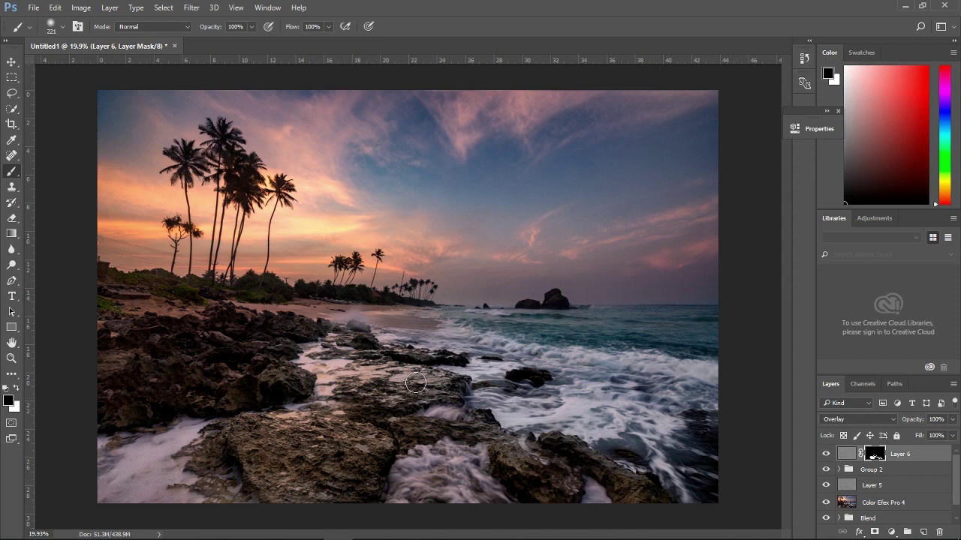
pyautogui.click(826, 454)
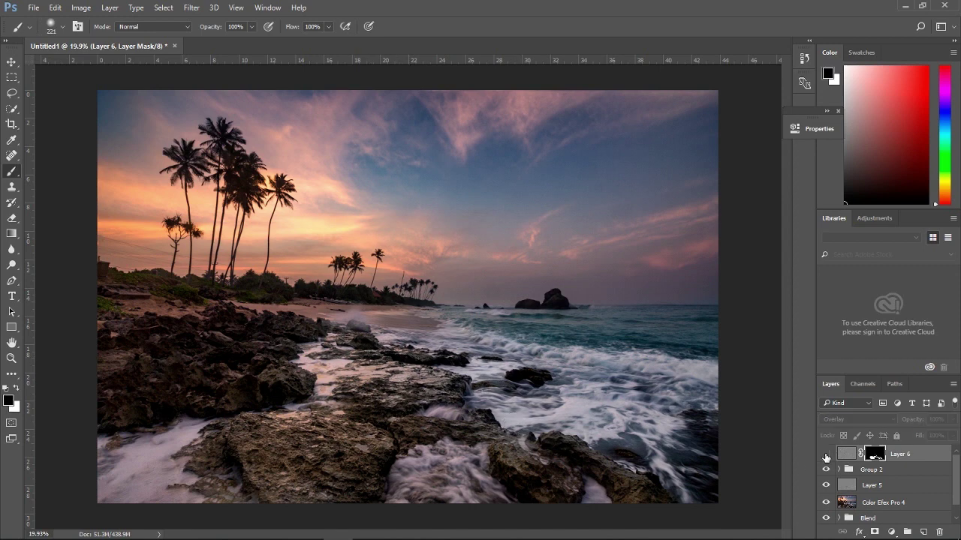
pyautogui.scroll(-1, 434, 351)
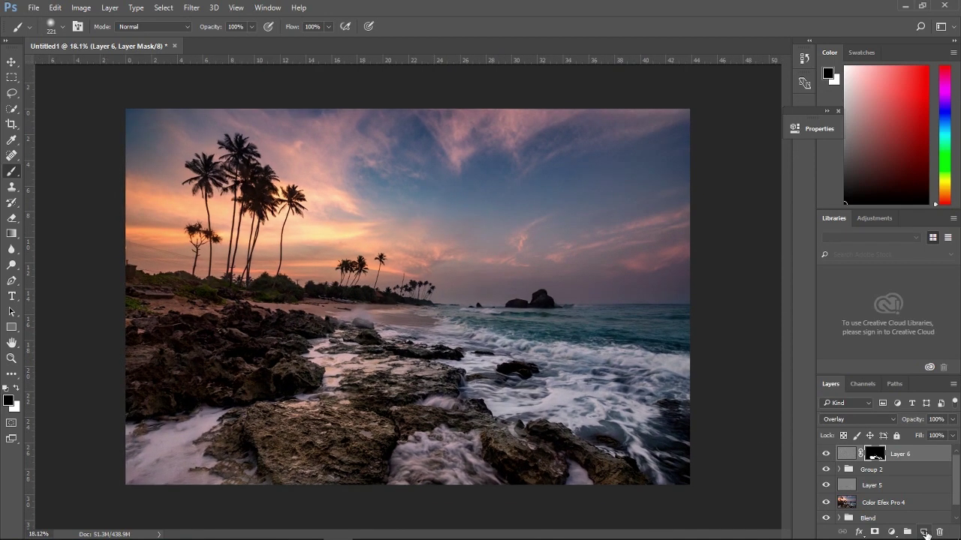
# Step: Add a Curves adjustment layer pulled down to darken, with its mask inverted to black
pyautogui.click(891, 532)
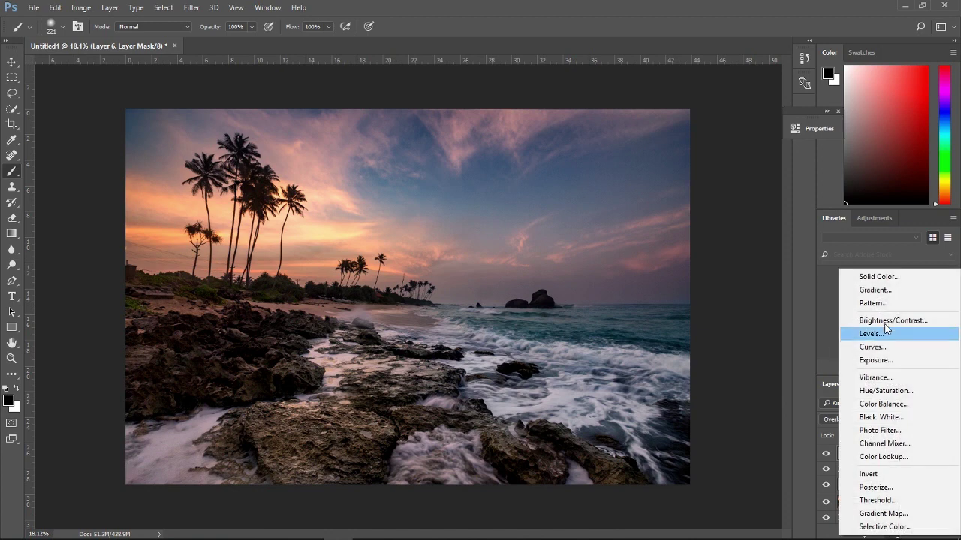
pyautogui.click(872, 347)
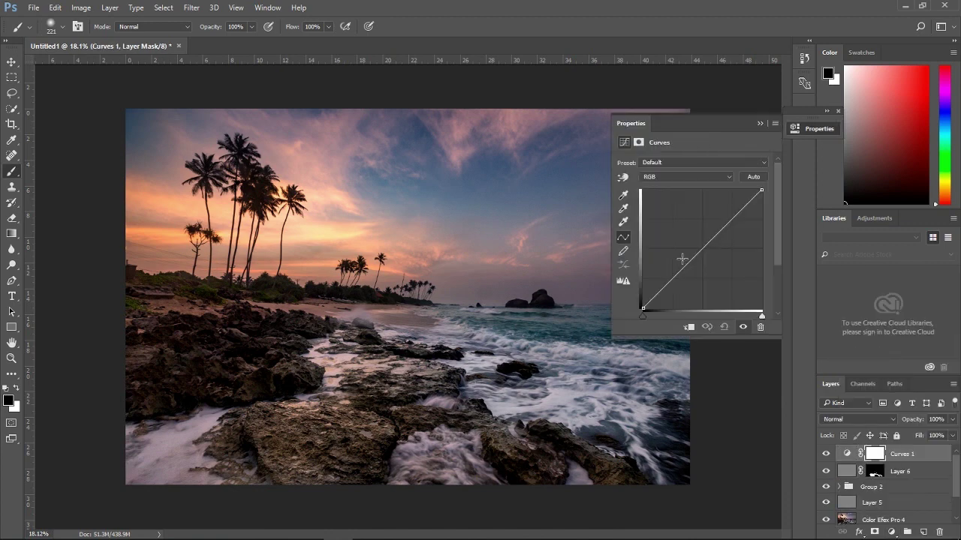
pyautogui.moveTo(673, 279); pyautogui.dragTo(670, 283)
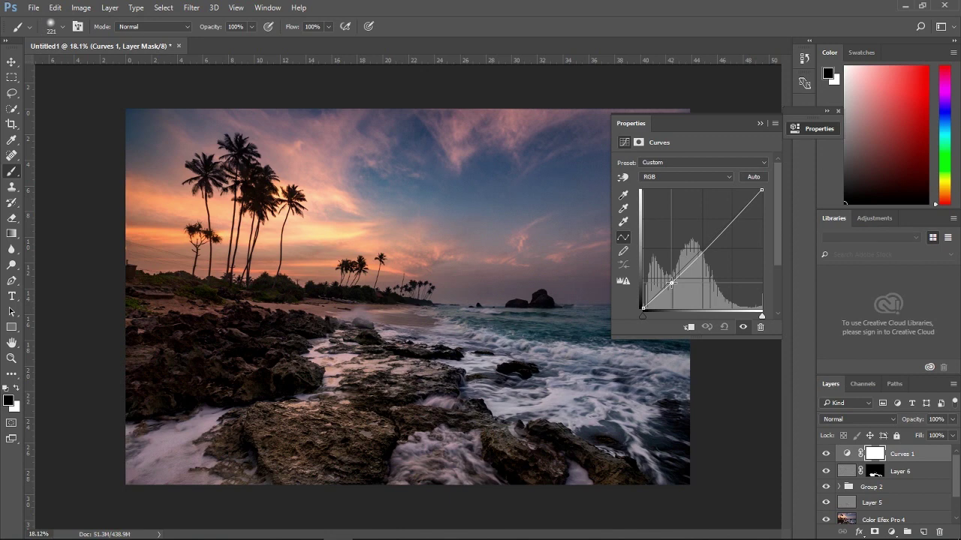
pyautogui.click(759, 123)
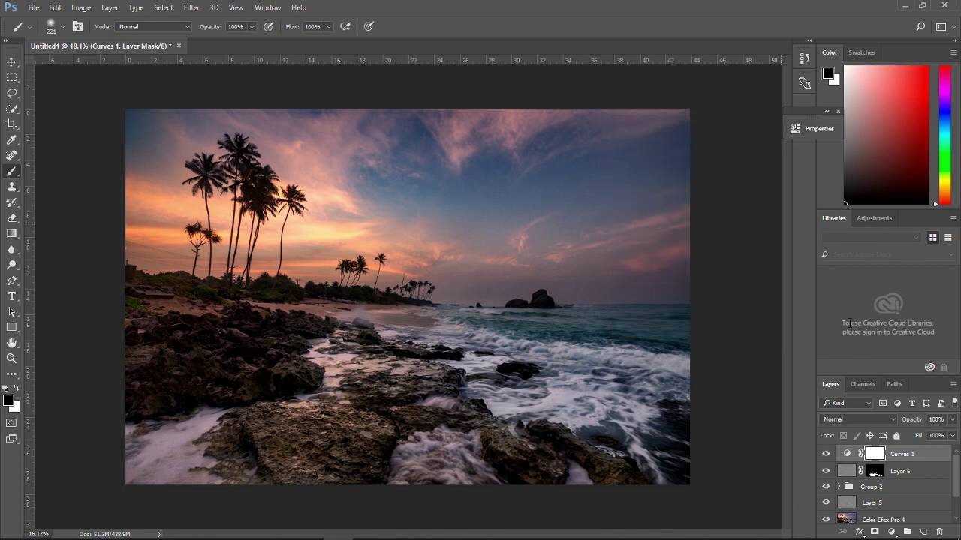
pyautogui.hotkey('ctrl', 'i')
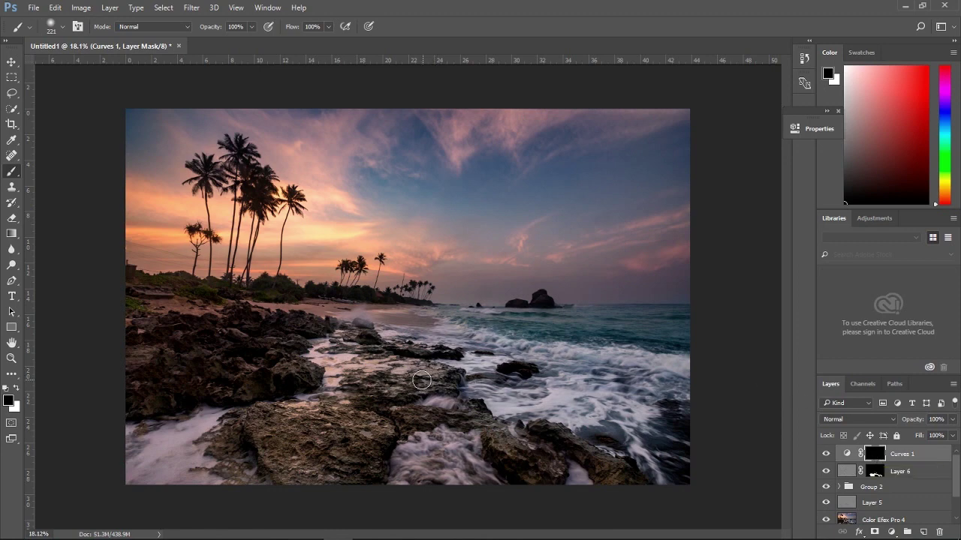
# Step: Paint white over the central rocks to reveal the darkening, then compare Curves 1 before and after
pyautogui.press('x')
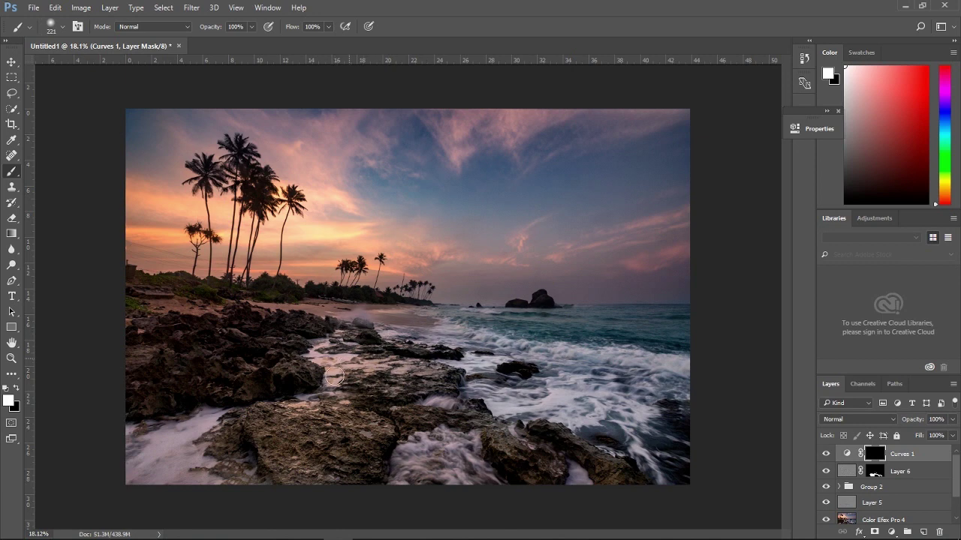
pyautogui.moveTo(330, 362); pyautogui.dragTo(338, 379)
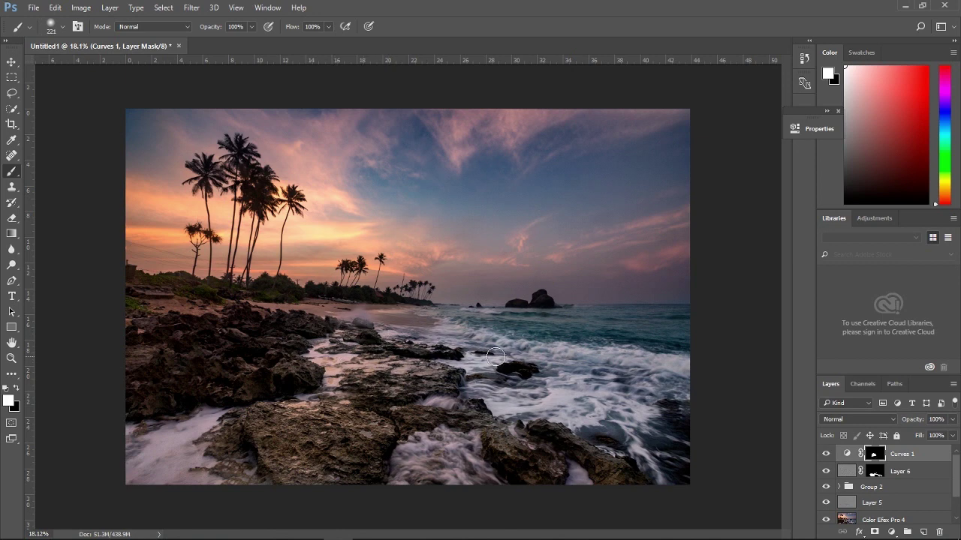
pyautogui.click(826, 454)
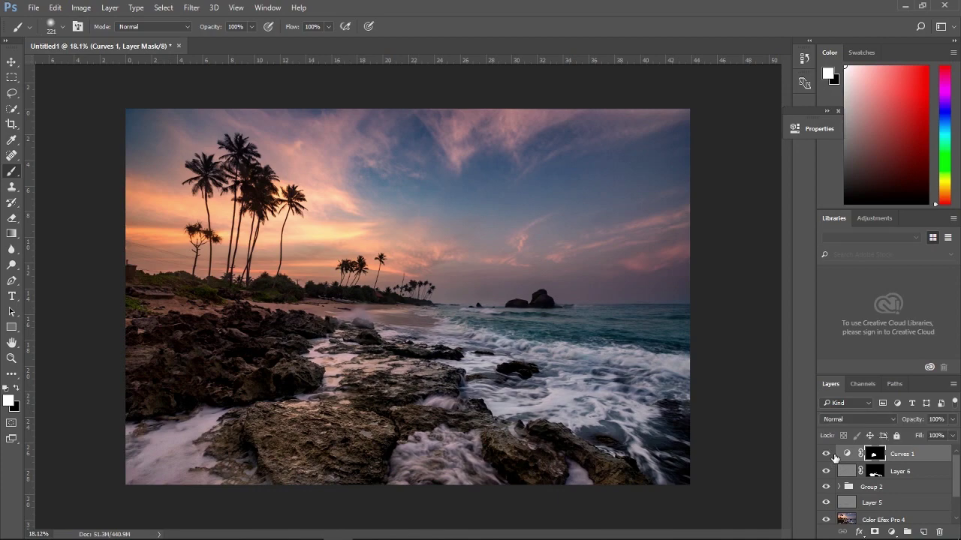